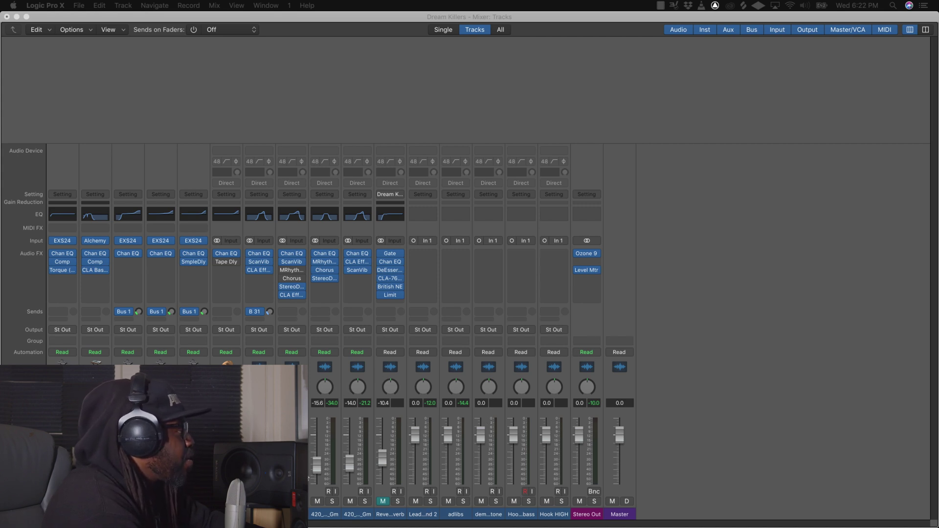
Step: Route the vocal channels from Lead Verse and 2 through Hook HIGH to Bus 1
{"action": "left_click", "coordinate": [422, 516]}
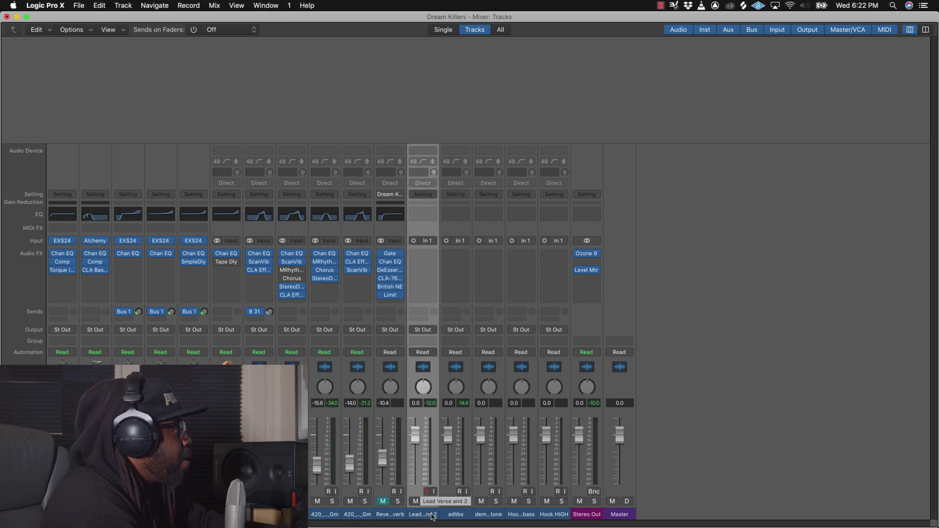
{"action": "left_click", "coordinate": [556, 516], "text": "shift"}
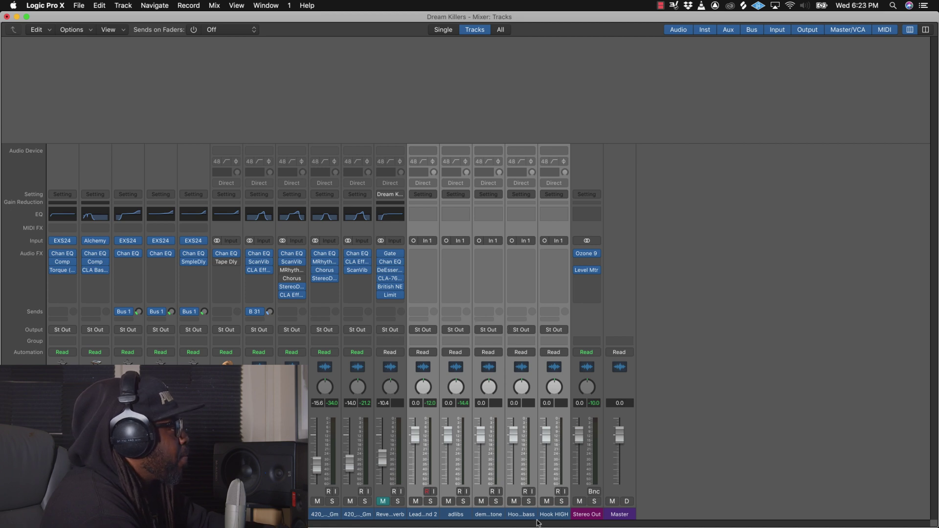
{"action": "left_click", "coordinate": [420, 514]}
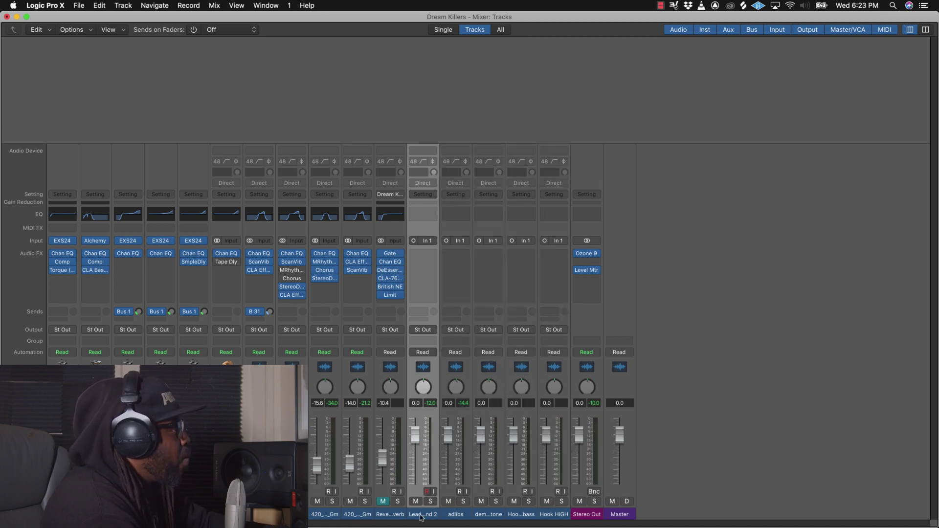
{"action": "left_click", "coordinate": [552, 514], "text": "shift"}
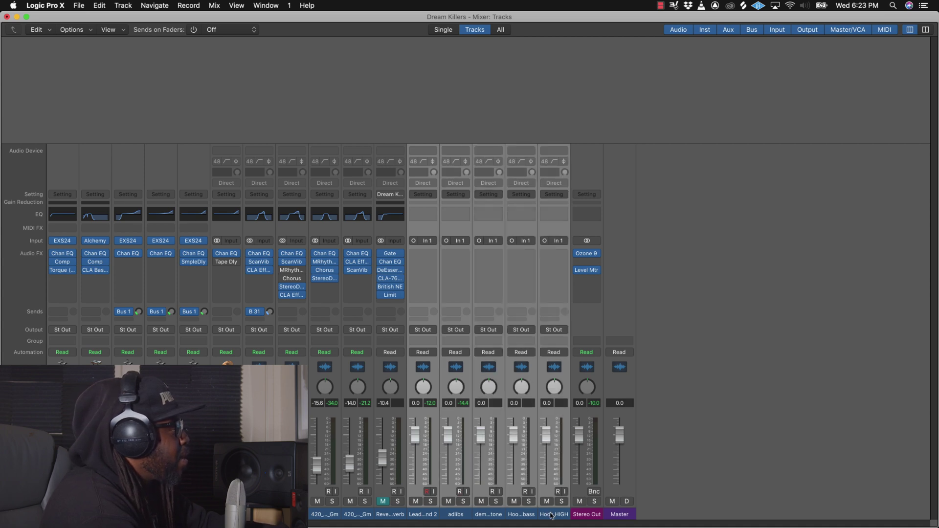
{"action": "left_click", "coordinate": [423, 331]}
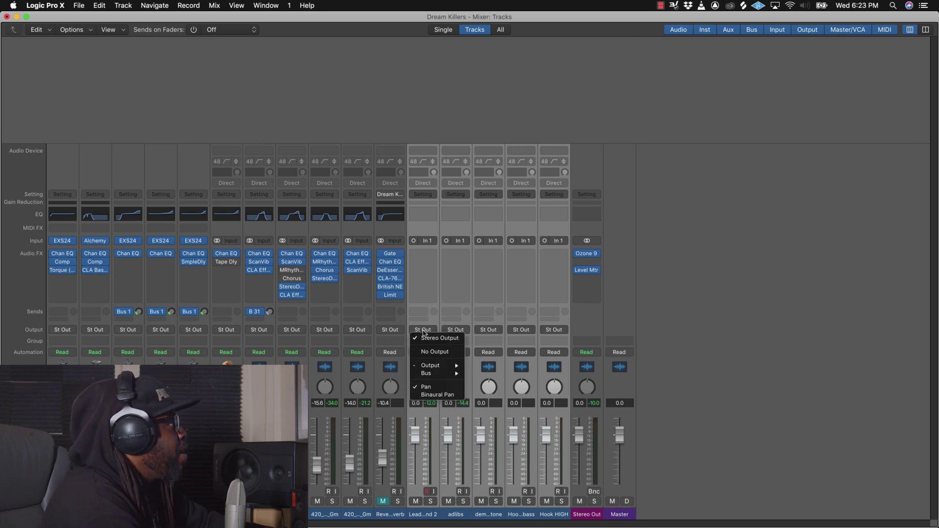
{"action": "mouse_move", "coordinate": [426, 373]}
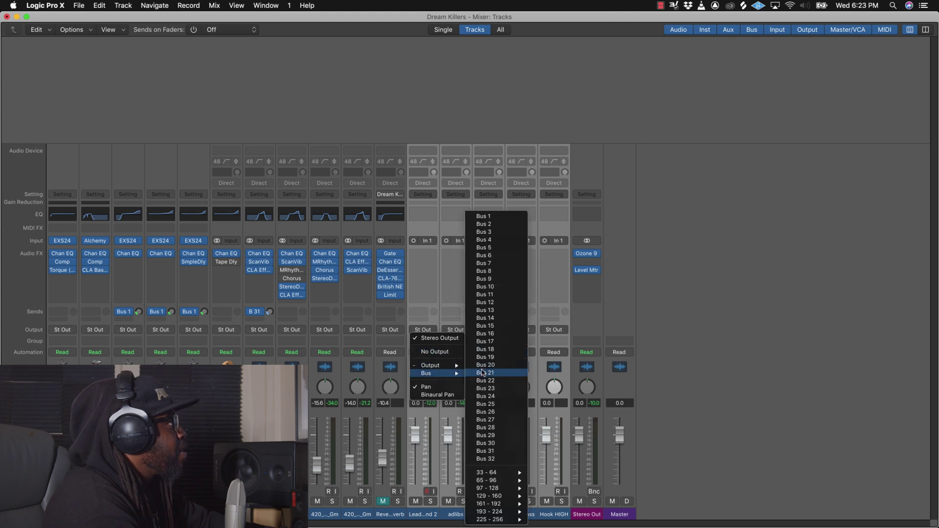
{"action": "left_click", "coordinate": [482, 222]}
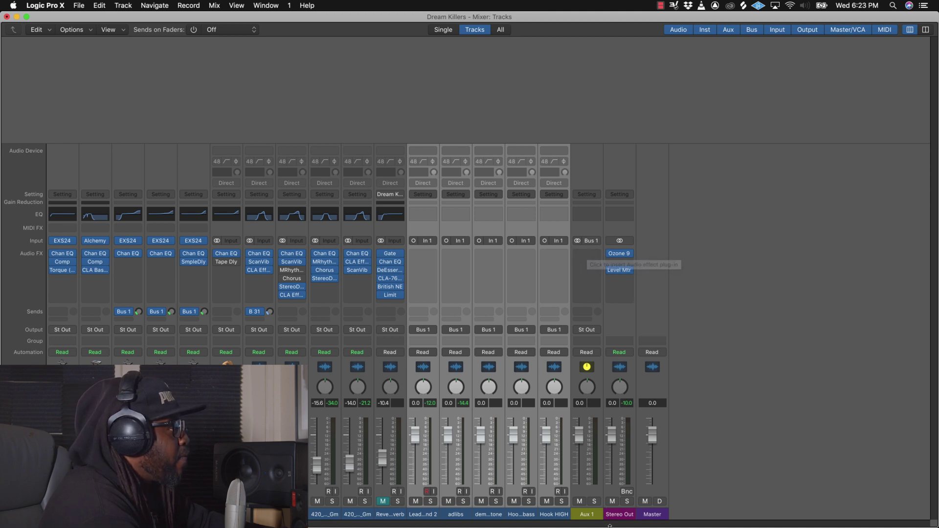
Step: Rename the Aux 1 return to VERSE ONE DRY
{"action": "double_click", "coordinate": [585, 513]}
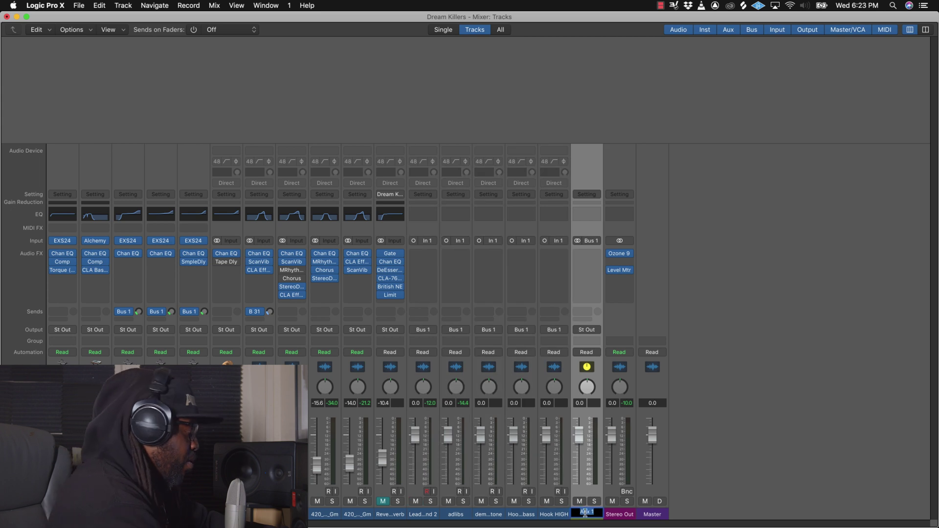
{"action": "type", "text": "V"}
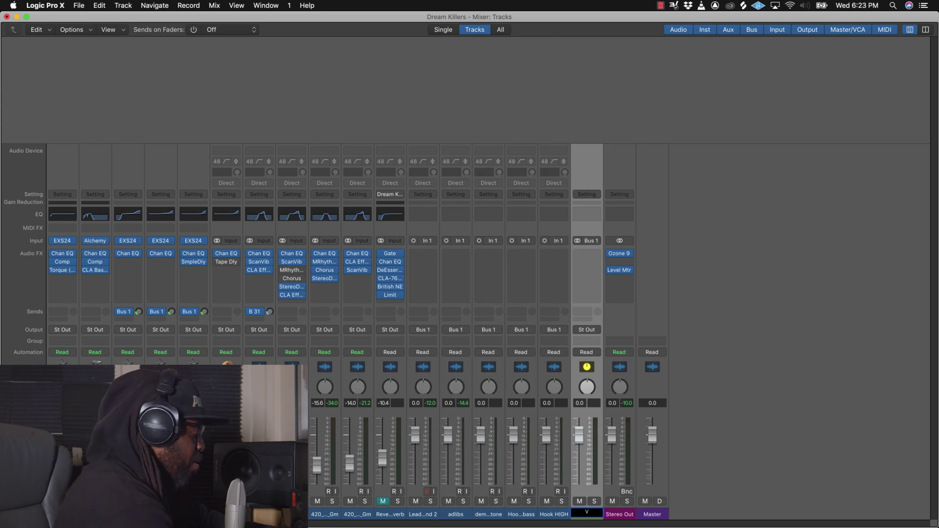
{"action": "type", "text": "ERSE O"}
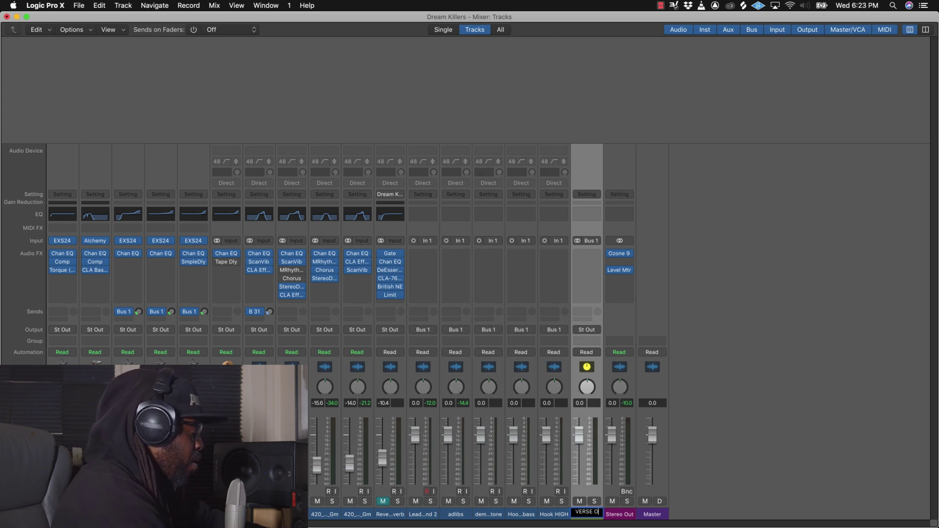
{"action": "type", "text": "NE DRY"}
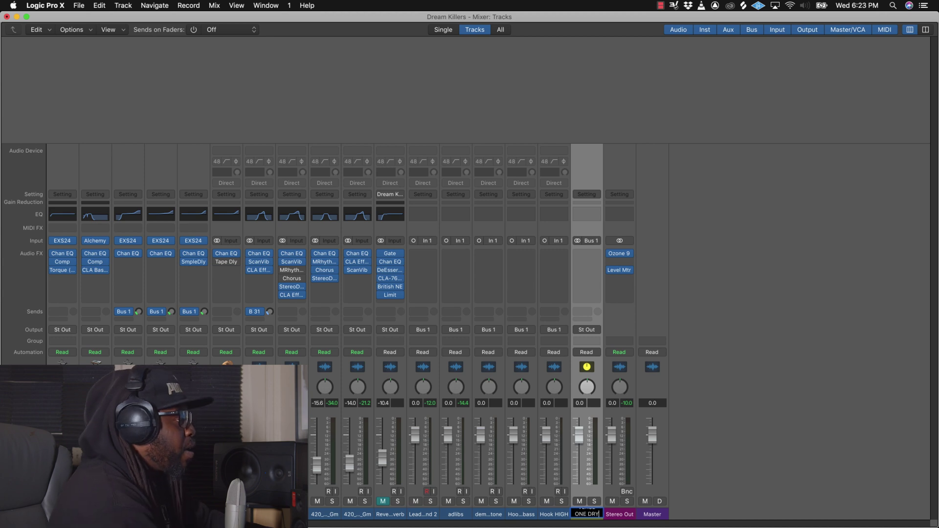
{"action": "key", "text": "Return"}
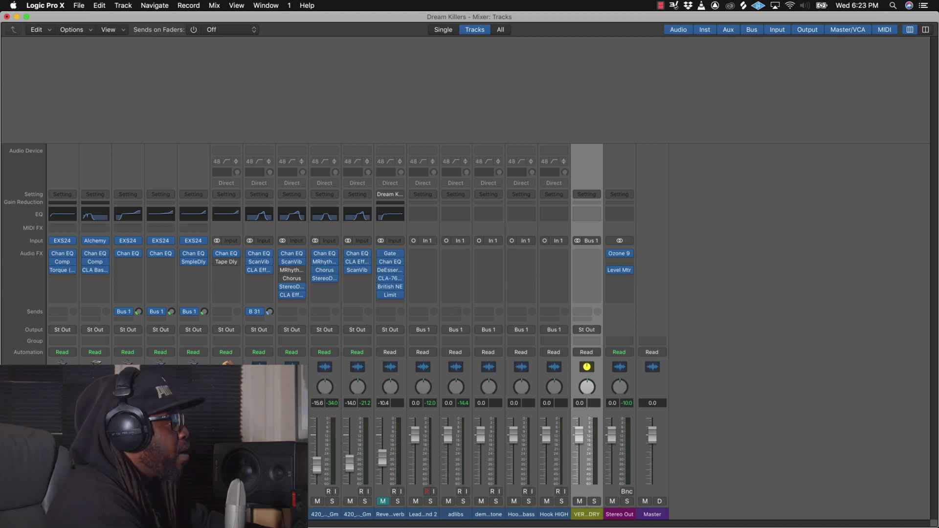
Step: Route the Hook bass and Hook HIGH vocals to Bus 2
{"action": "left_click", "coordinate": [418, 514]}
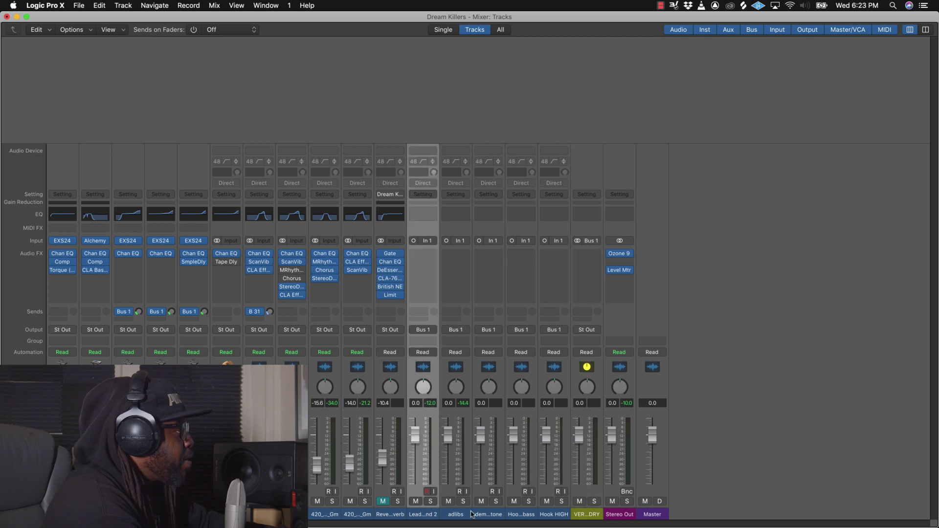
{"action": "left_click", "coordinate": [492, 515], "text": "shift"}
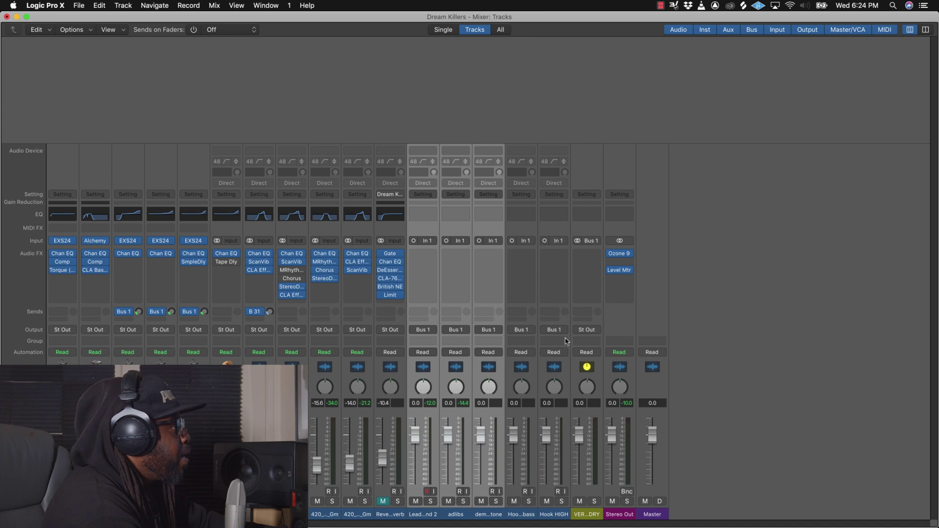
{"action": "left_click", "coordinate": [525, 513]}
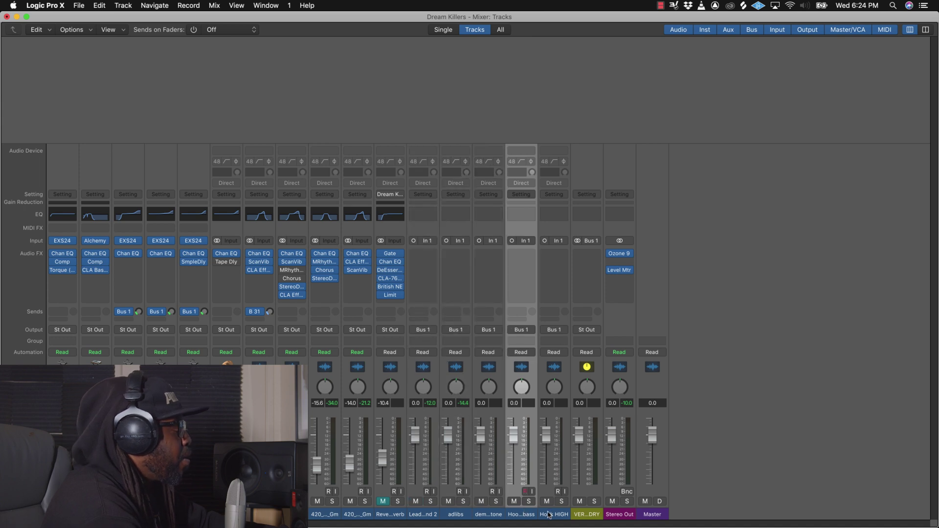
{"action": "left_click", "coordinate": [549, 514], "text": "shift"}
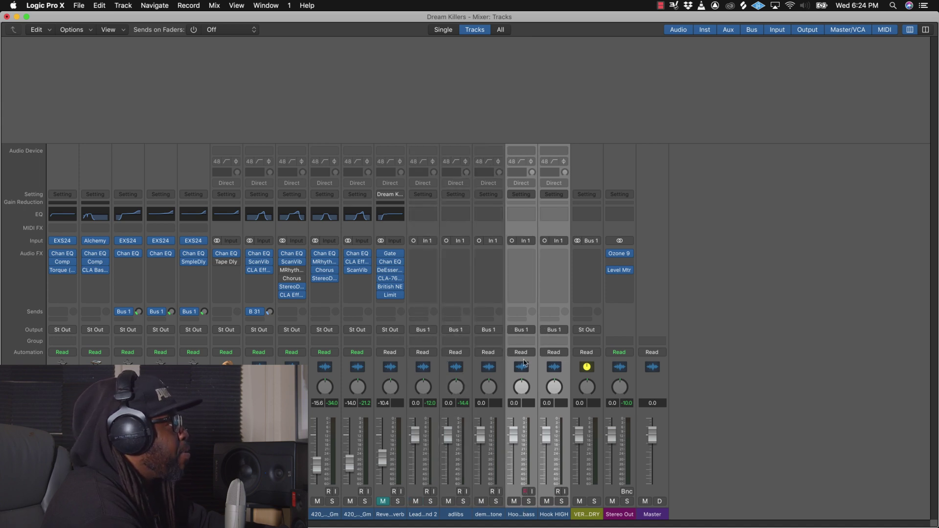
{"action": "left_click", "coordinate": [521, 330]}
{"action": "mouse_move", "coordinate": [531, 374]}
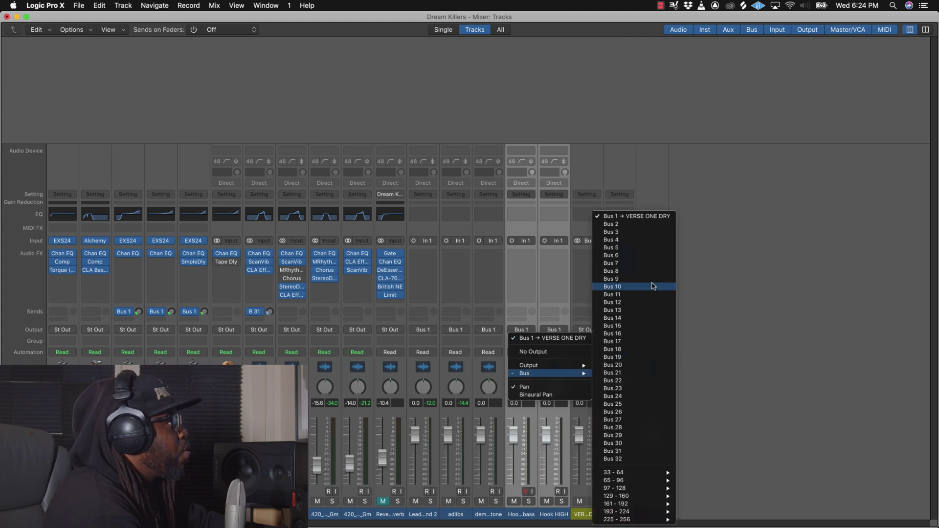
{"action": "left_click", "coordinate": [639, 229]}
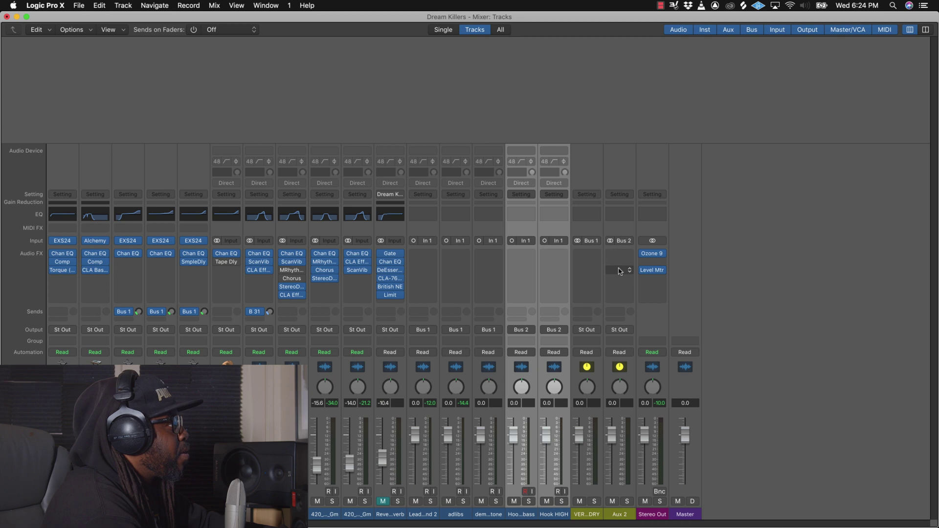
Step: Give the Aux 2 channel the name HOOK DRY
{"action": "double_click", "coordinate": [617, 514]}
{"action": "type", "text": "HOOK DRY"}
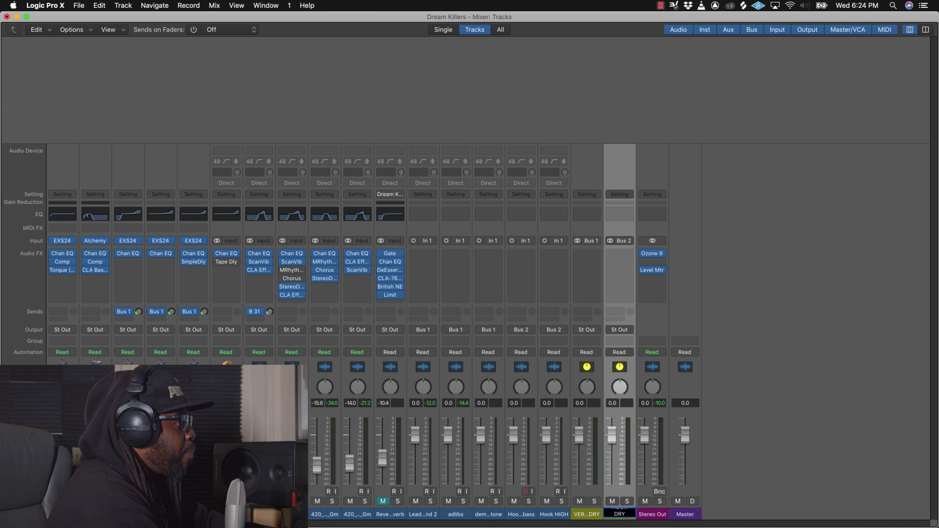
{"action": "key", "text": "Return"}
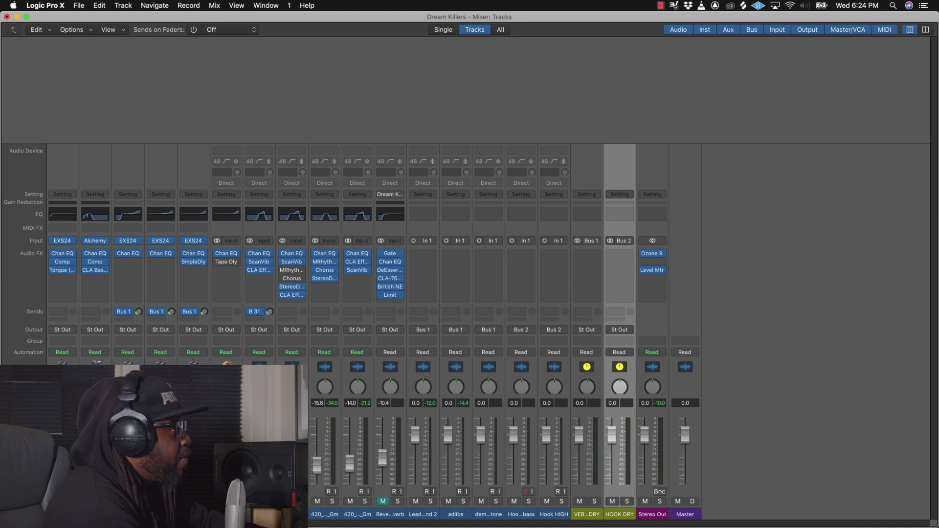
Step: Play the song and nudge the adlibs fader down slightly to balance the vocals
{"action": "key", "text": "space"}
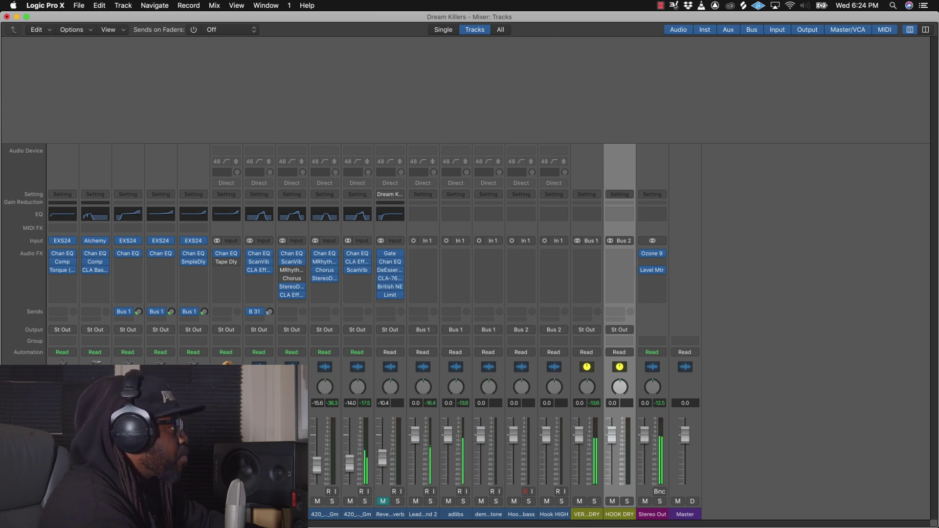
{"action": "mouse_move", "coordinate": [447, 435]}
{"action": "left_mouse_down"}
{"action": "mouse_move", "coordinate": [415, 439]}
{"action": "mouse_move", "coordinate": [450, 446]}
{"action": "left_mouse_up"}
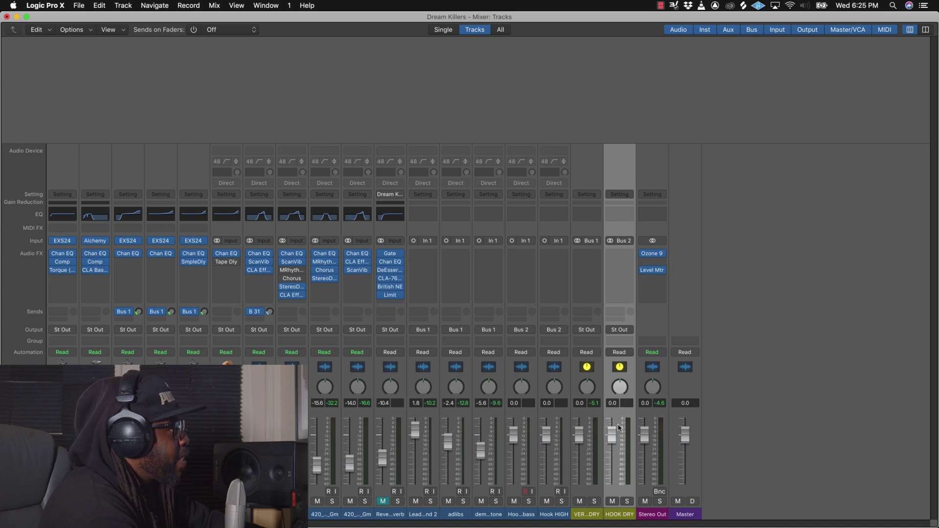
{"action": "mouse_move", "coordinate": [619, 263]}
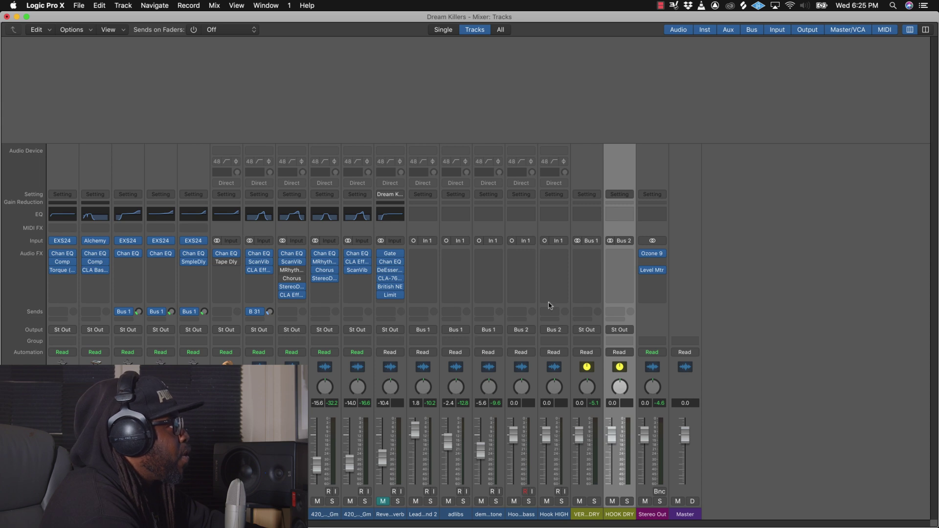
Step: Insert a Channel EQ on HOOK DRY and audition the mix during playback
{"action": "left_click", "coordinate": [626, 255]}
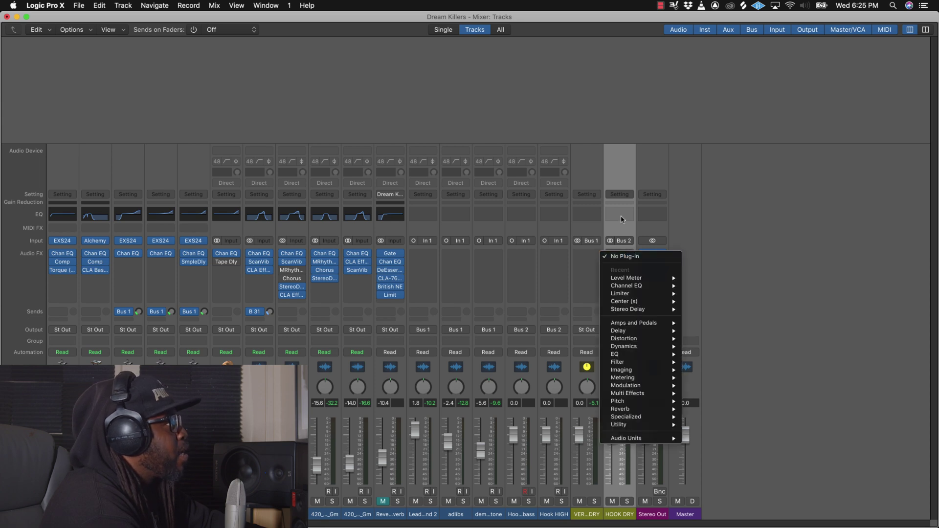
{"action": "key", "text": "Escape"}
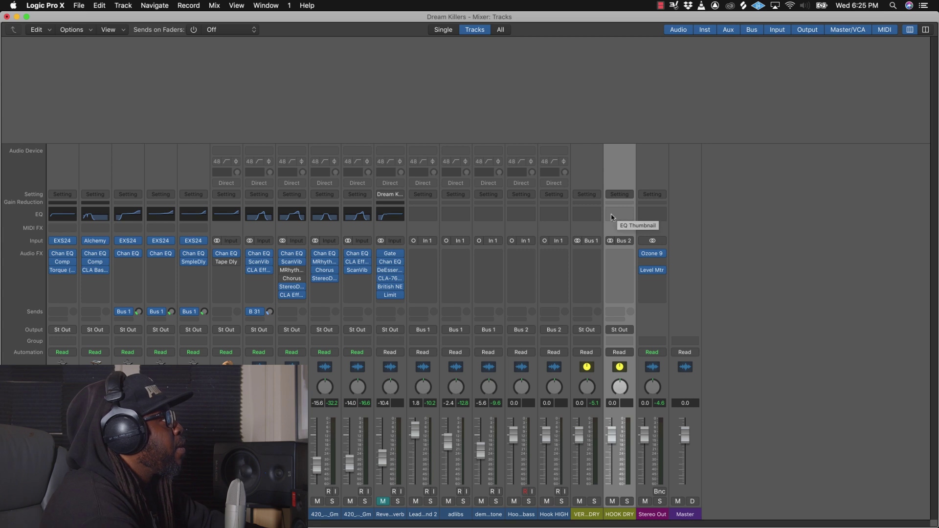
{"action": "left_click", "coordinate": [611, 217]}
{"action": "mouse_move", "coordinate": [366, 46]}
{"action": "left_mouse_down"}
{"action": "mouse_move", "coordinate": [591, 104]}
{"action": "mouse_move", "coordinate": [642, 96]}
{"action": "mouse_move", "coordinate": [667, 130]}
{"action": "left_mouse_up"}
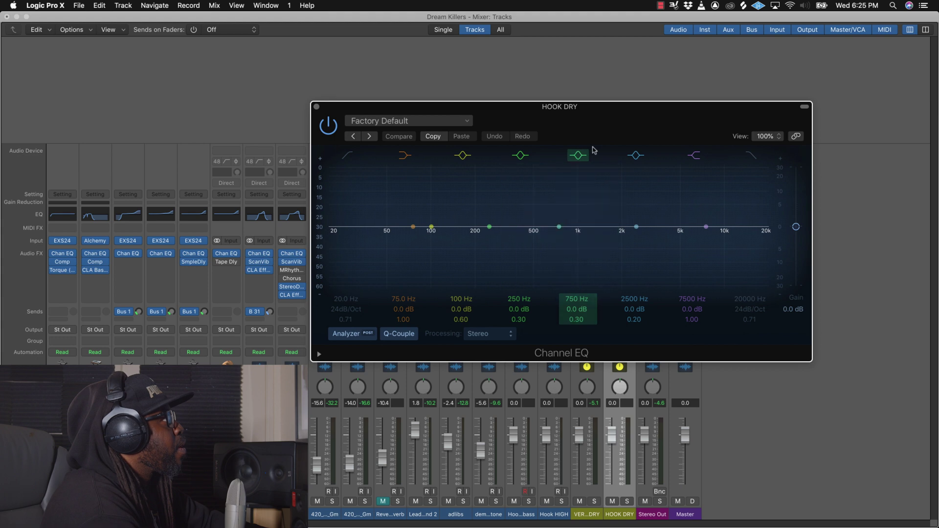
{"action": "left_click_drag", "start_coordinate": [592, 125], "coordinate": [504, 86]}
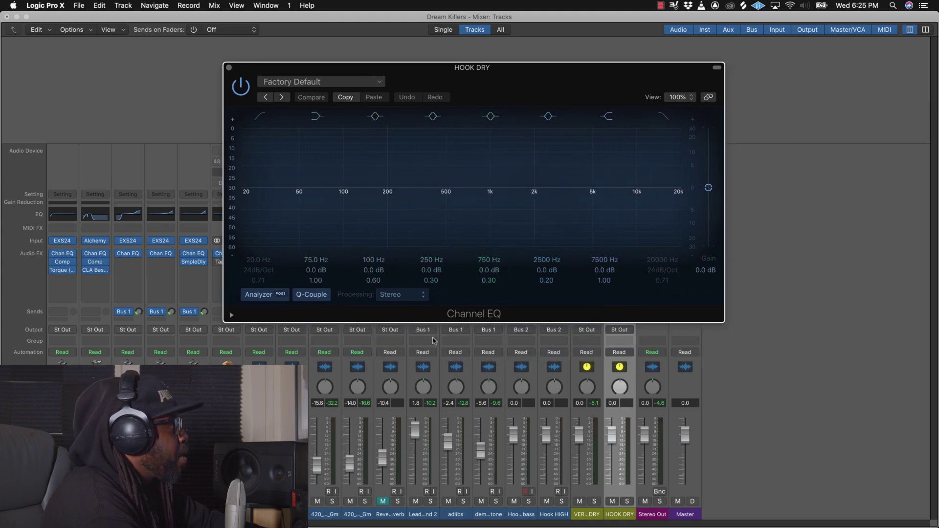
{"action": "key", "text": "space"}
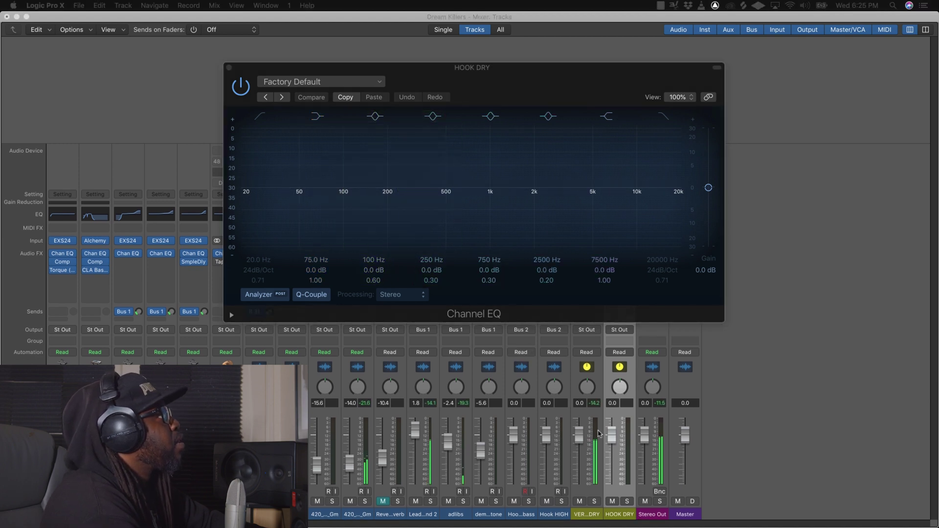
{"action": "left_click_drag", "start_coordinate": [620, 88], "coordinate": [415, 70]}
{"action": "left_click", "coordinate": [620, 254]}
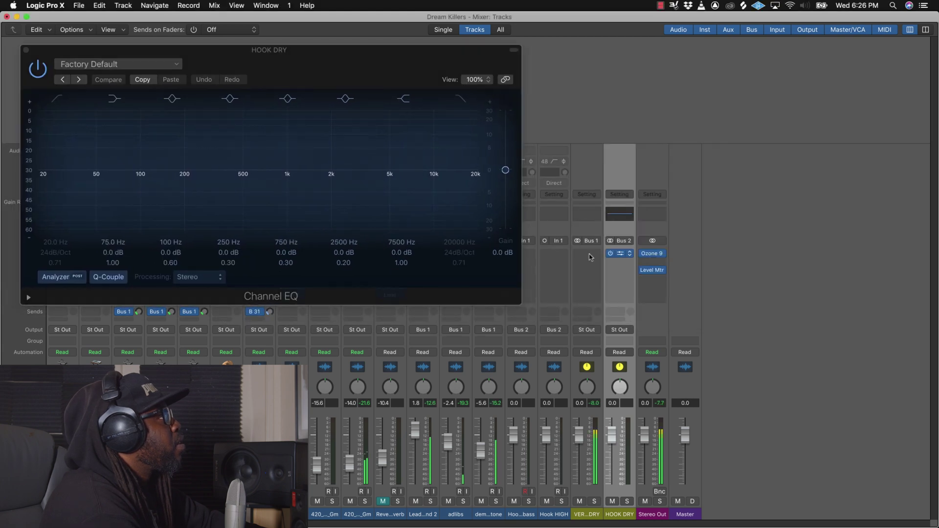
Step: Move the Channel EQ insert from HOOK DRY onto the VERSE ONE DRY channel
{"action": "left_click_drag", "start_coordinate": [587, 257], "coordinate": [587, 256]}
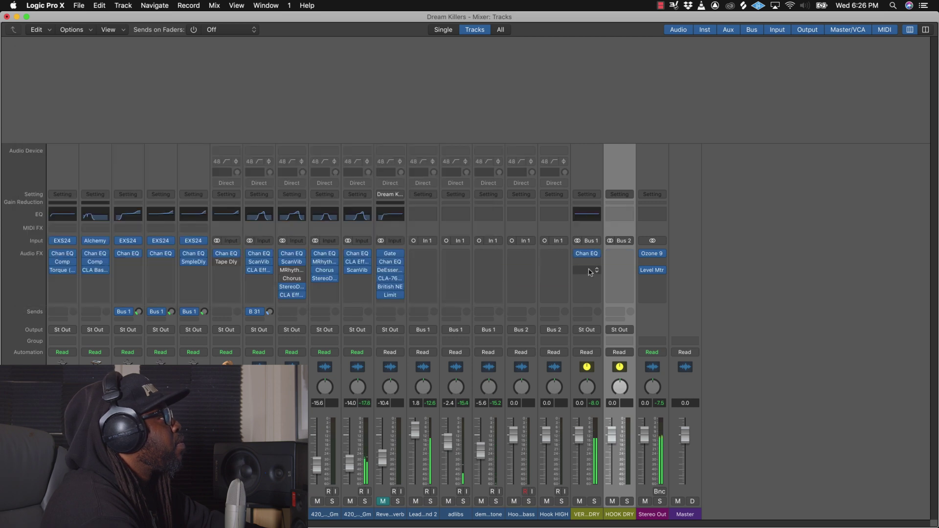
{"action": "left_click", "coordinate": [411, 214]}
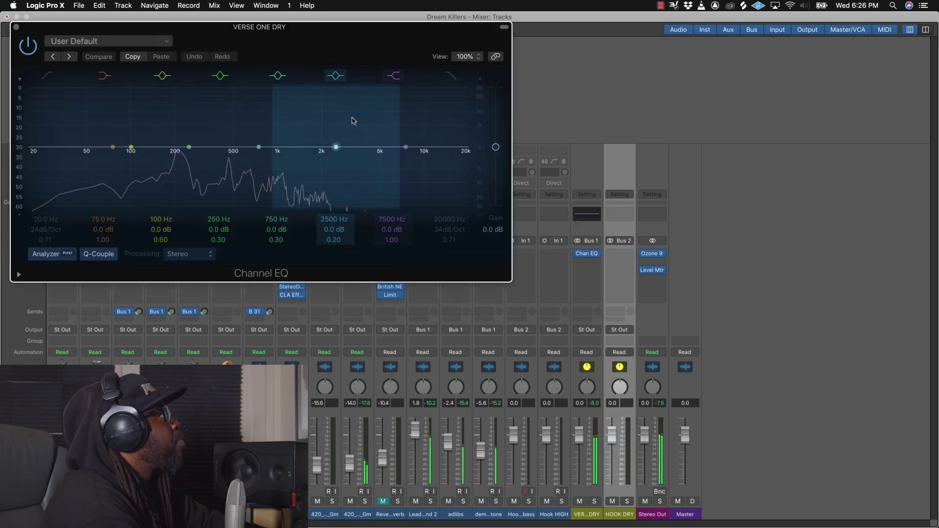
{"action": "left_click_drag", "start_coordinate": [324, 57], "coordinate": [451, 70]}
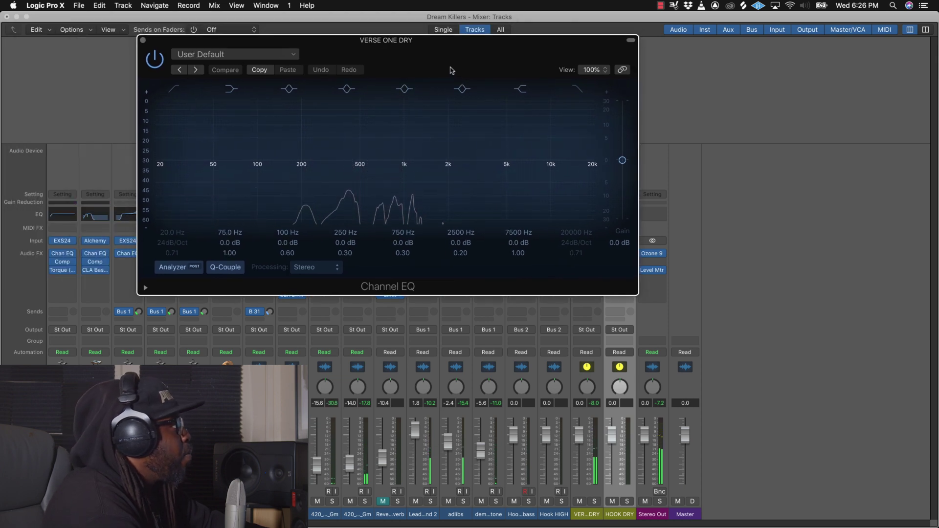
{"action": "left_click_drag", "start_coordinate": [398, 58], "coordinate": [456, 114]}
{"action": "left_click", "coordinate": [240, 98]}
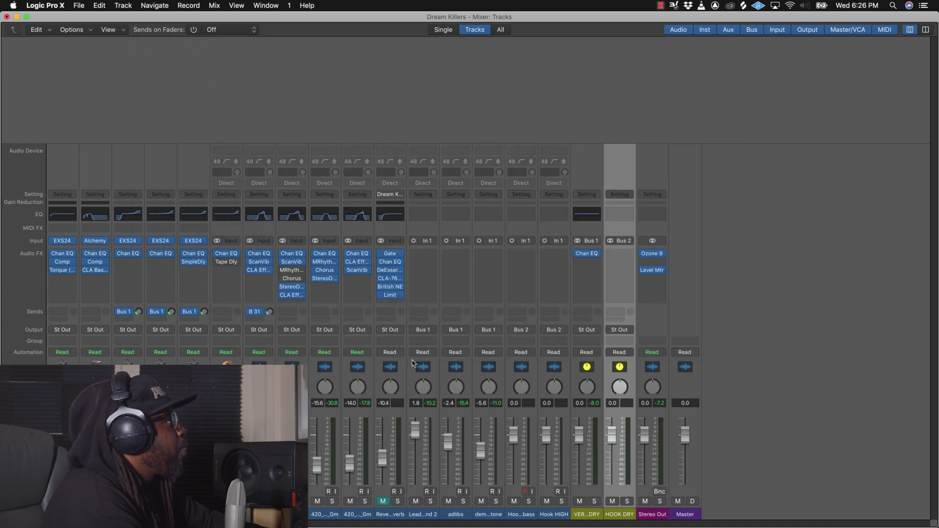
Step: Remove the Channel EQ from VERSE ONE DRY, leaving the channel with no plug-ins
{"action": "left_click", "coordinate": [596, 256]}
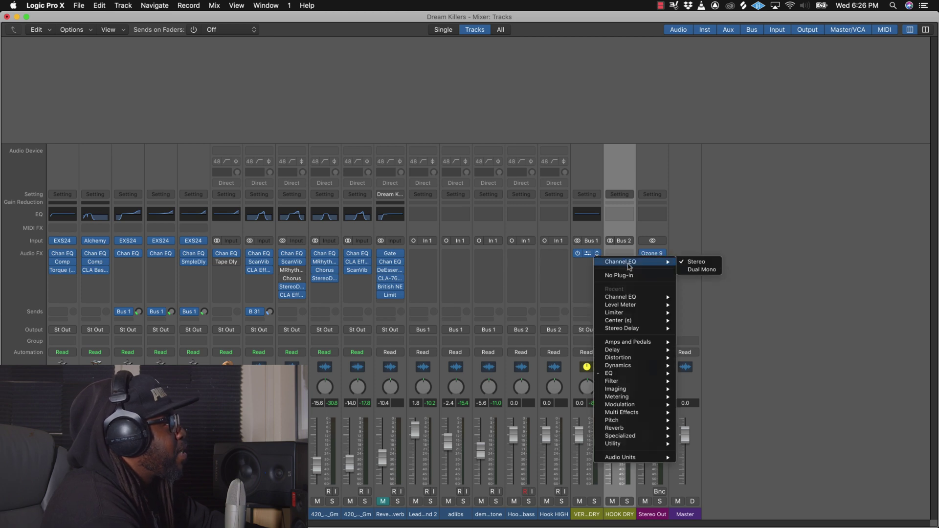
{"action": "left_click", "coordinate": [630, 276]}
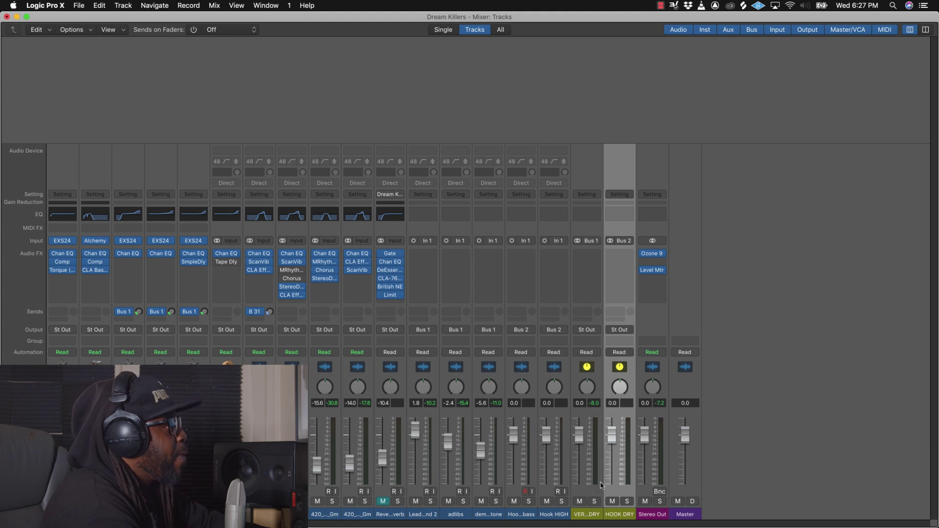
{"action": "left_click", "coordinate": [588, 313]}
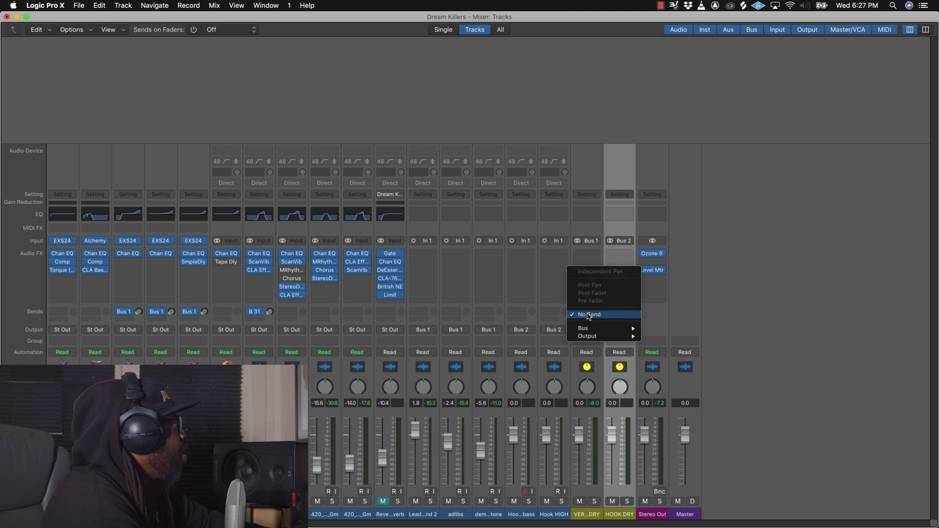
Step: Add a send from VERSE ONE DRY to Bus 3 at 0 dB
{"action": "left_click", "coordinate": [38, 312]}
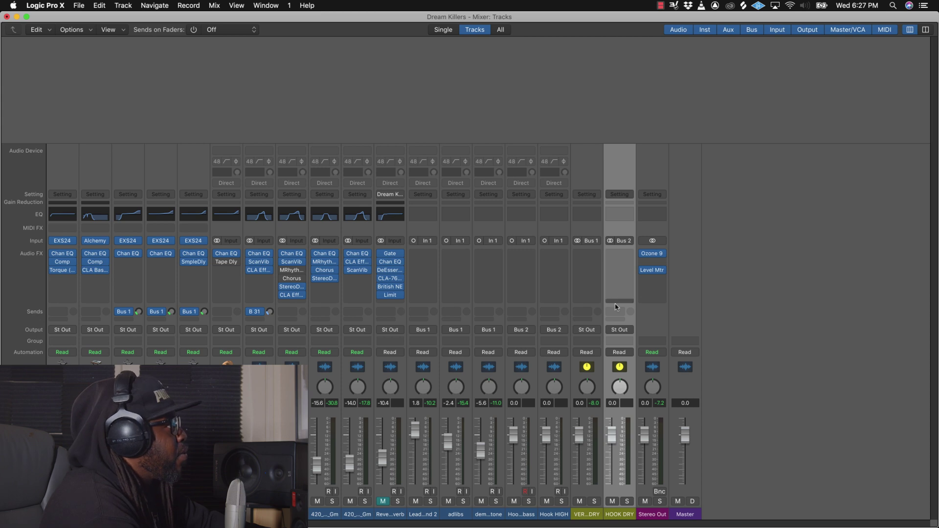
{"action": "left_click", "coordinate": [589, 313]}
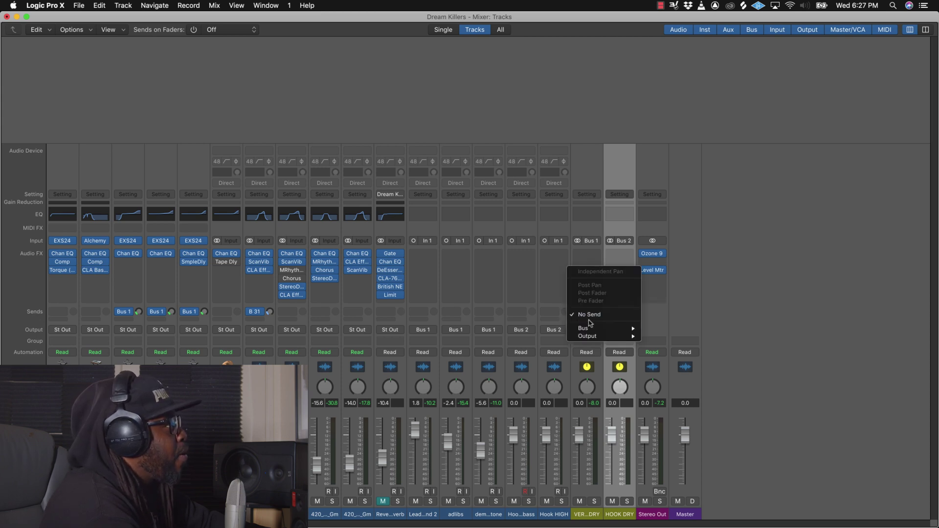
{"action": "mouse_move", "coordinate": [590, 329]}
{"action": "left_click", "coordinate": [686, 233]}
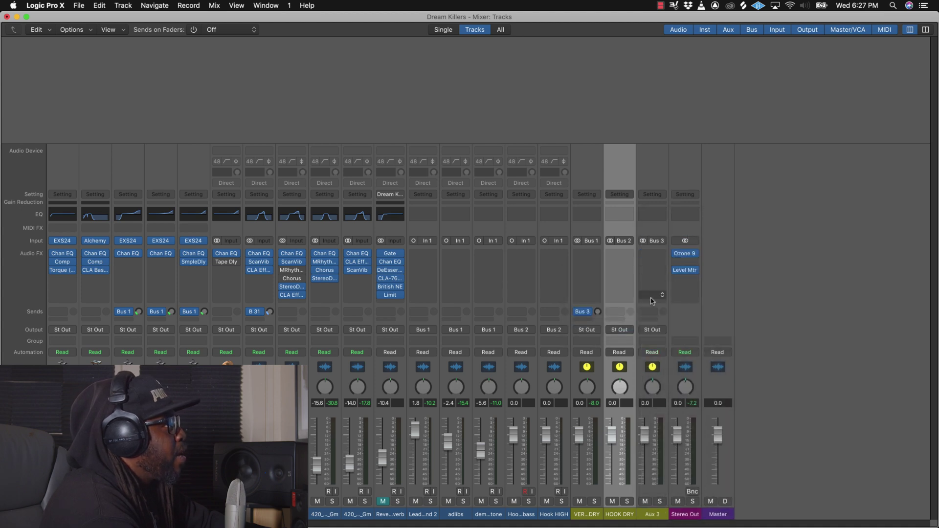
{"action": "left_click", "coordinate": [597, 312], "text": "alt"}
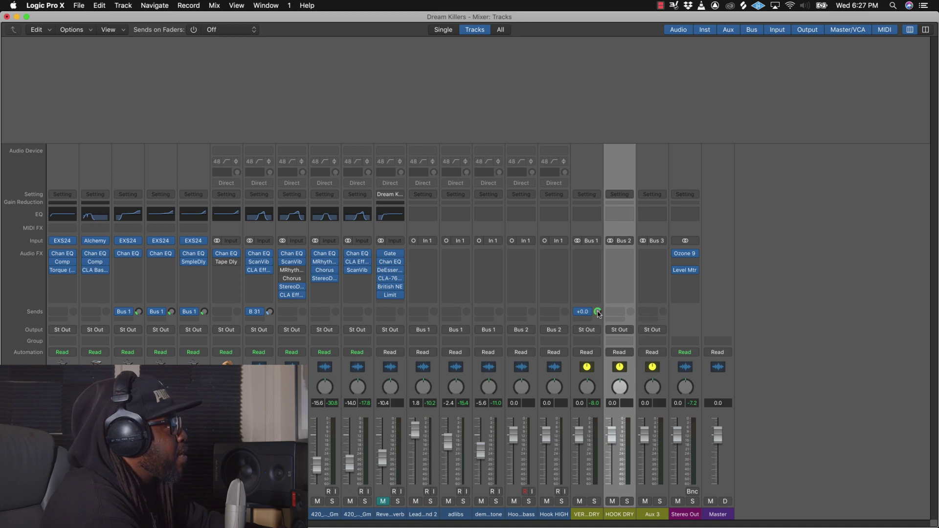
Step: Rename the new Aux 3 return to REVERB
{"action": "left_click", "coordinate": [655, 517]}
{"action": "double_click", "coordinate": [655, 515]}
{"action": "type", "text": "REVERB"}
{"action": "key", "text": "Return"}
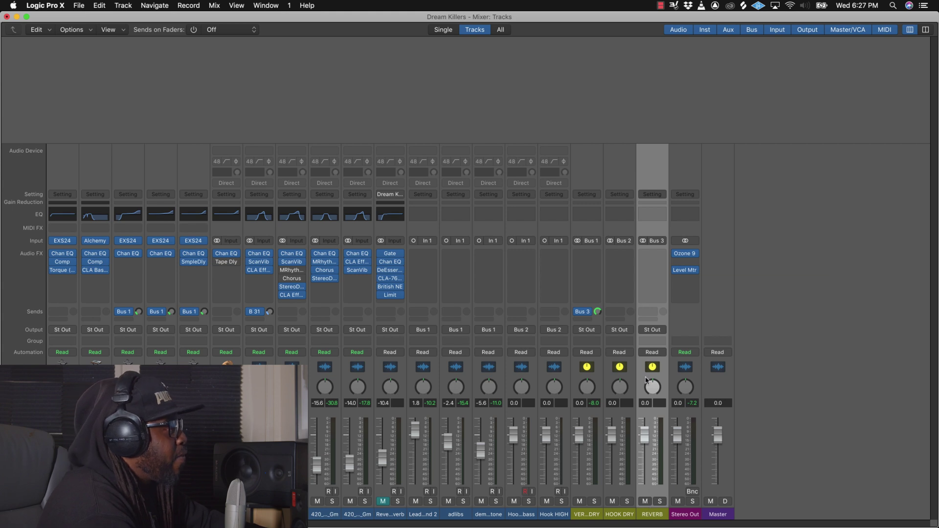
Step: Pull the REVERB fader to -∞ and insert a stereo Space Designer on it
{"action": "left_click_drag", "start_coordinate": [645, 436], "coordinate": [647, 526]}
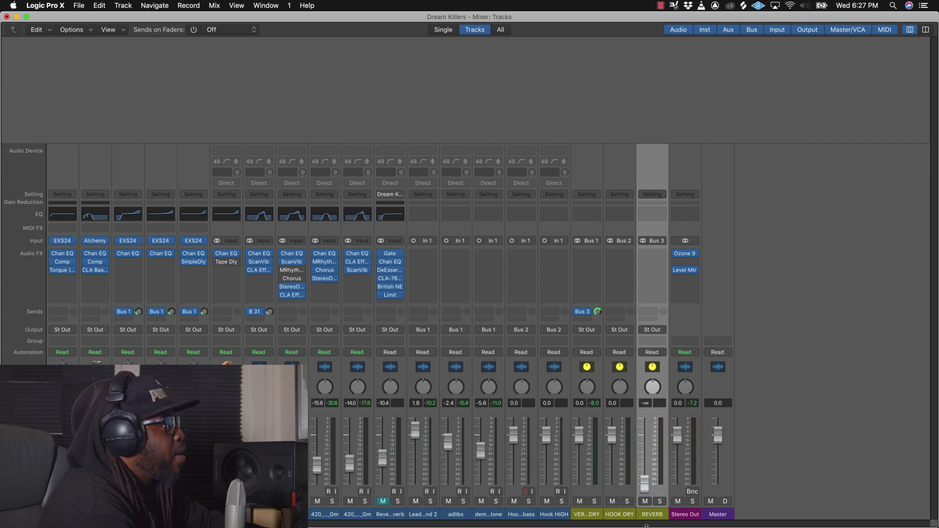
{"action": "left_click", "coordinate": [665, 256]}
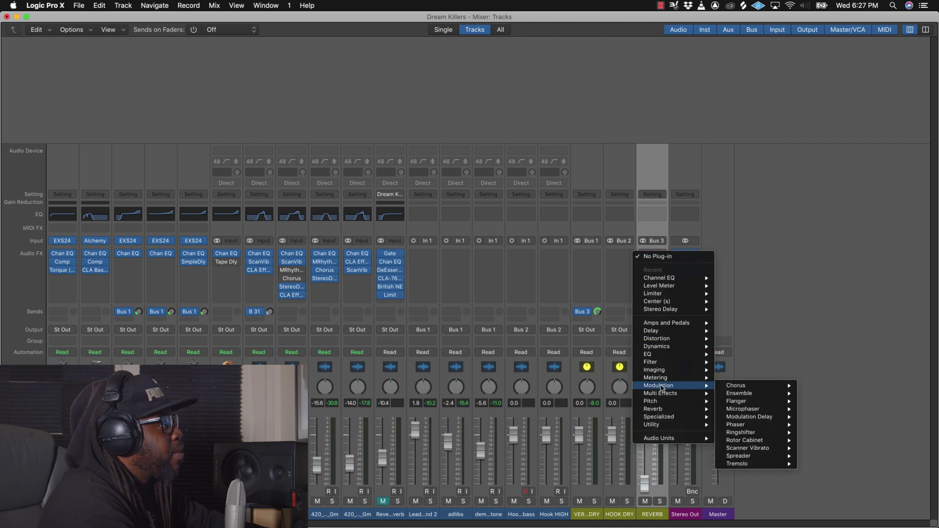
{"action": "mouse_move", "coordinate": [663, 410]}
{"action": "mouse_move", "coordinate": [729, 436]}
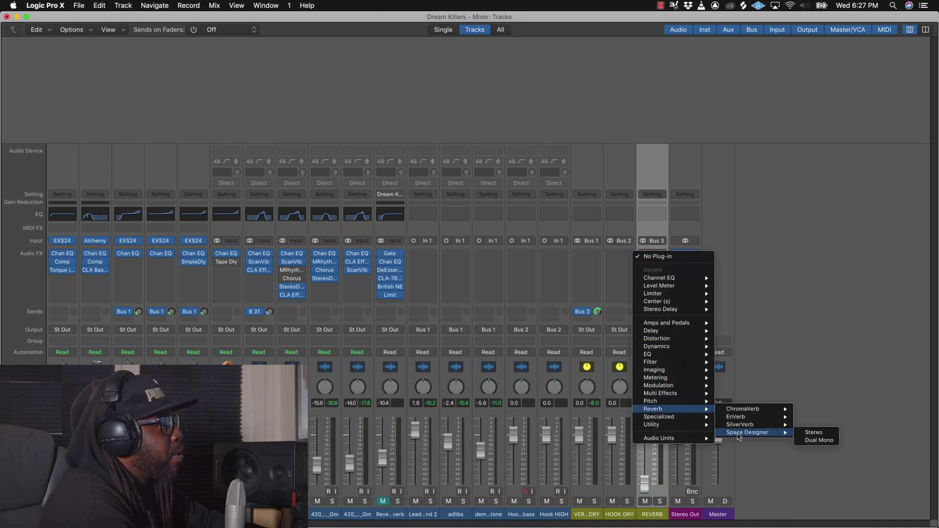
{"action": "left_click", "coordinate": [821, 432]}
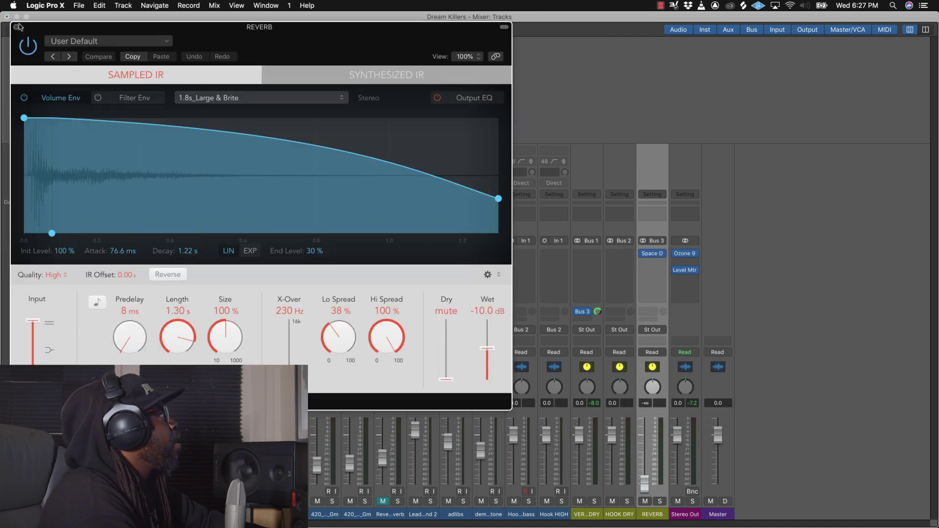
{"action": "left_click", "coordinate": [16, 27]}
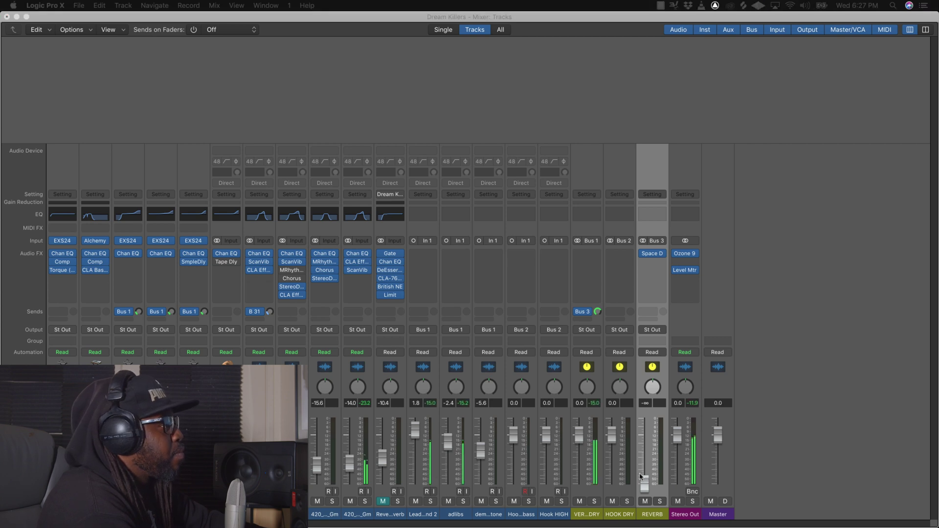
Step: Raise the REVERB return fader to about -13.2 dB to blend in the reverb
{"action": "left_click", "coordinate": [640, 478]}
{"action": "left_click_drag", "start_coordinate": [640, 477], "coordinate": [644, 460]}
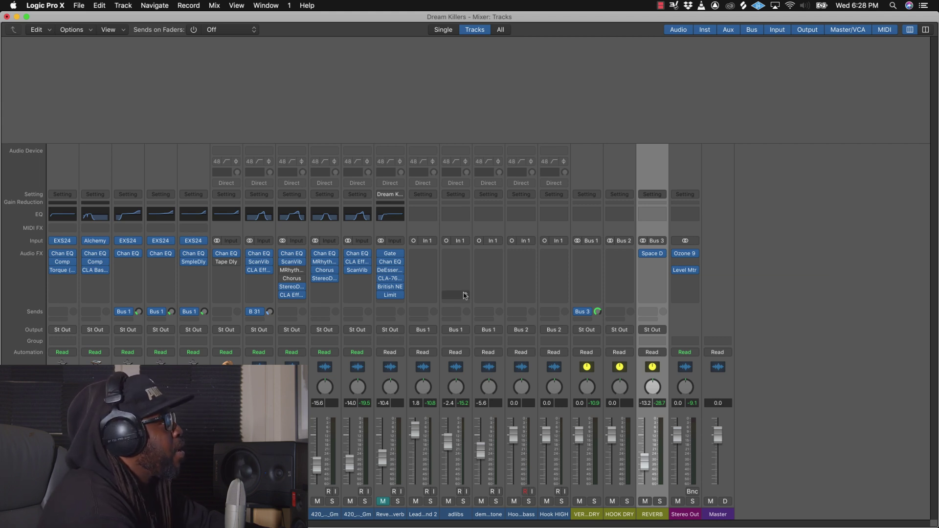
{"action": "mouse_move", "coordinate": [661, 257]}
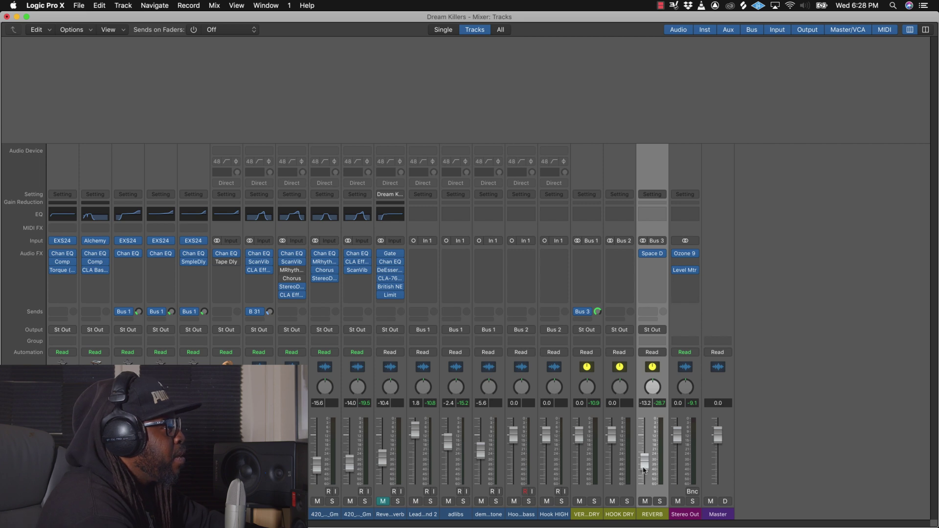
Step: Add a second send from VERSE ONE DRY to Bus 4 at 0 dB
{"action": "left_click", "coordinate": [590, 321]}
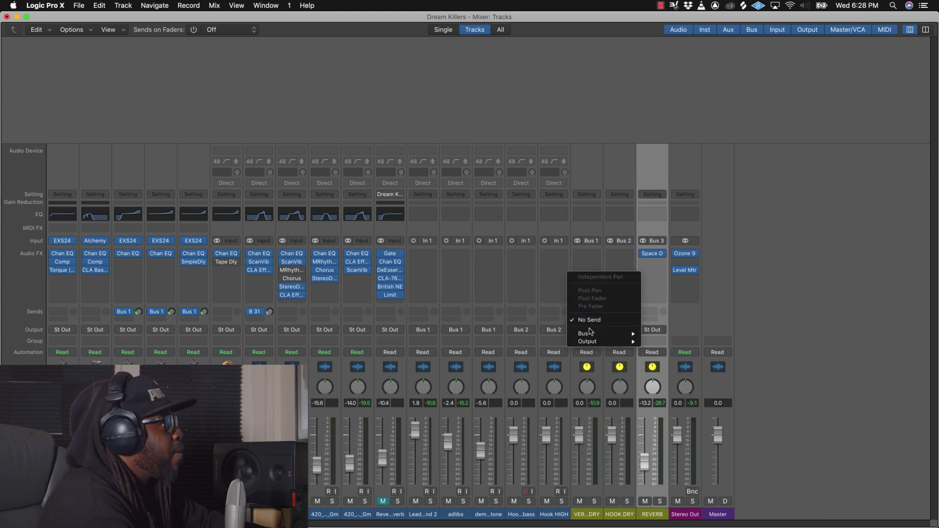
{"action": "mouse_move", "coordinate": [604, 334]}
{"action": "left_click", "coordinate": [687, 232]}
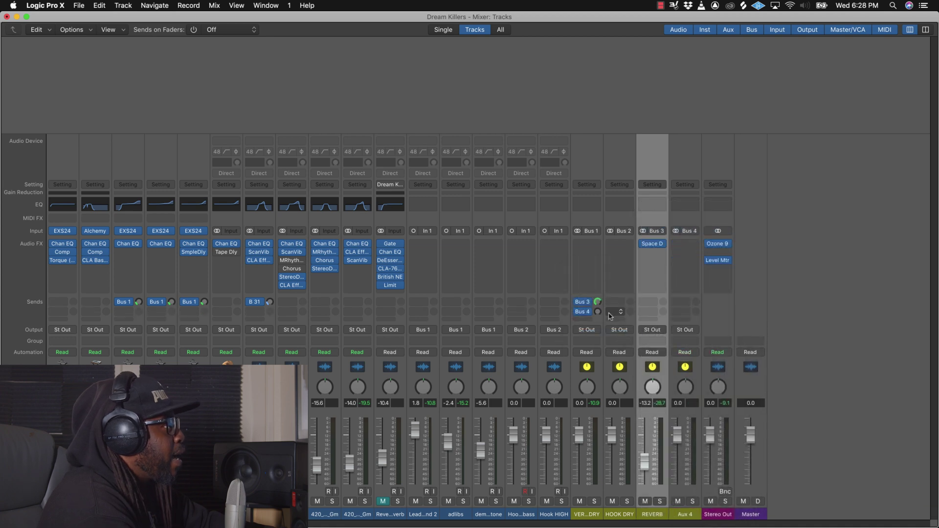
{"action": "left_click", "coordinate": [597, 312], "text": "alt"}
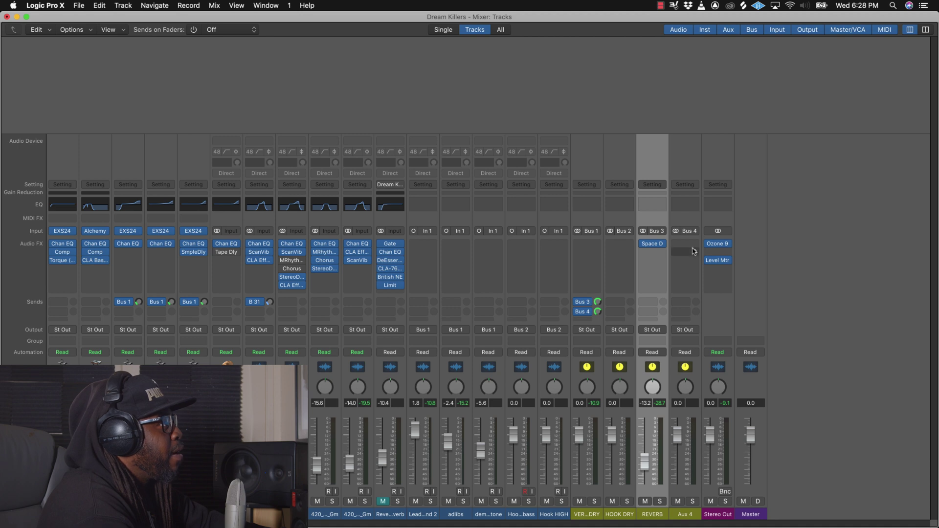
Step: Name the new Aux 4 return DELAY 1/4 and pull its fader to -∞
{"action": "left_click", "coordinate": [686, 516]}
{"action": "double_click", "coordinate": [686, 515]}
{"action": "type", "text": "REV"}
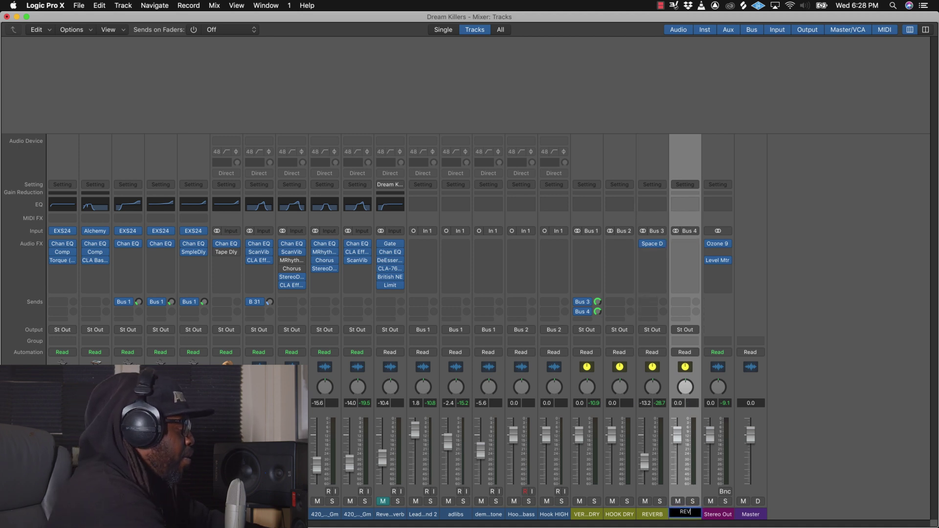
{"action": "type", "text": "ER"}
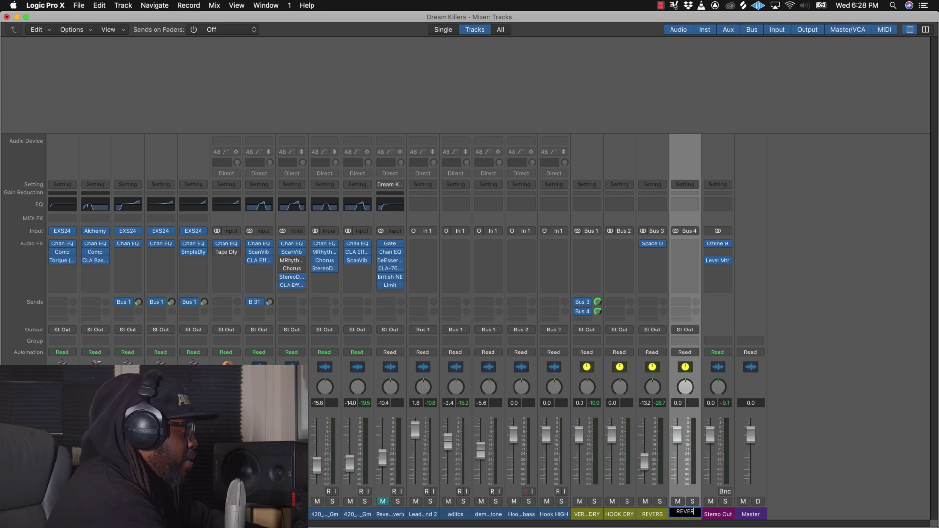
{"action": "type", "text": "BDELAY"}
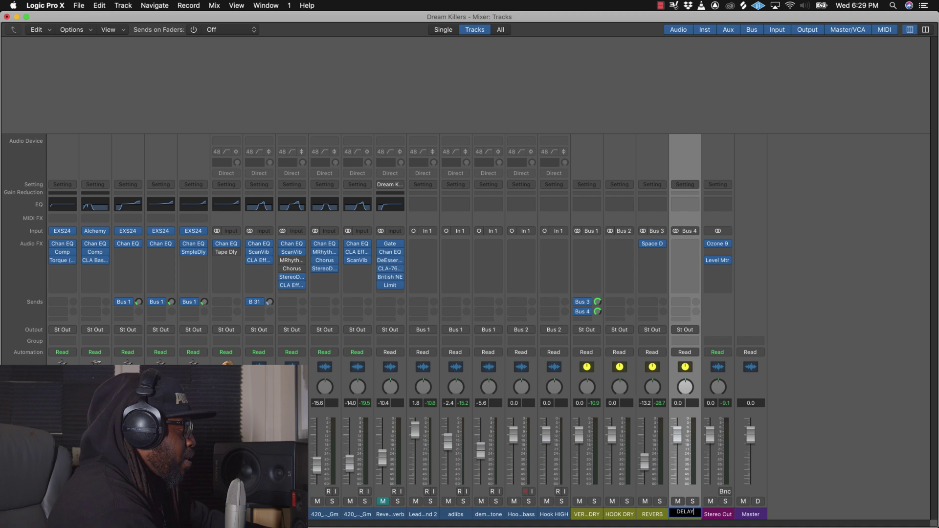
{"action": "type", "text": " 1/4"}
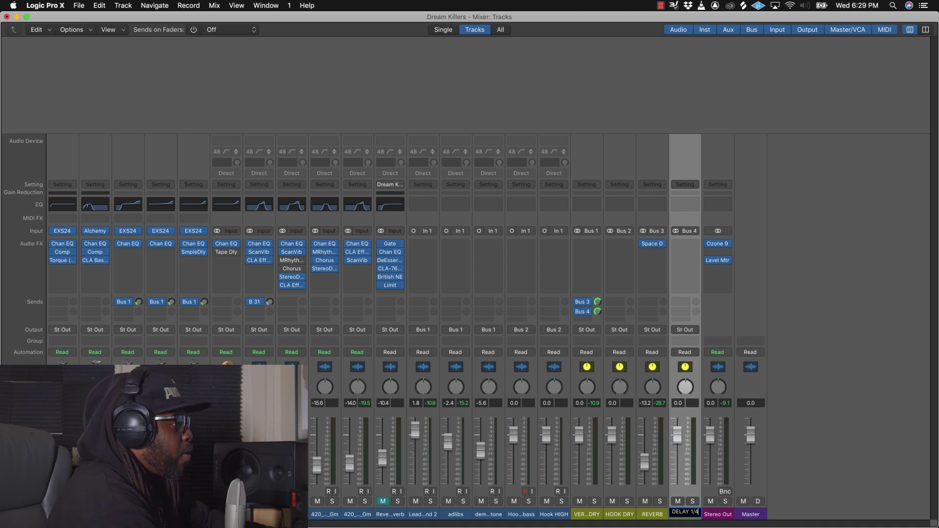
{"action": "key", "text": "Return"}
{"action": "left_click_drag", "start_coordinate": [677, 433], "coordinate": [676, 484]}
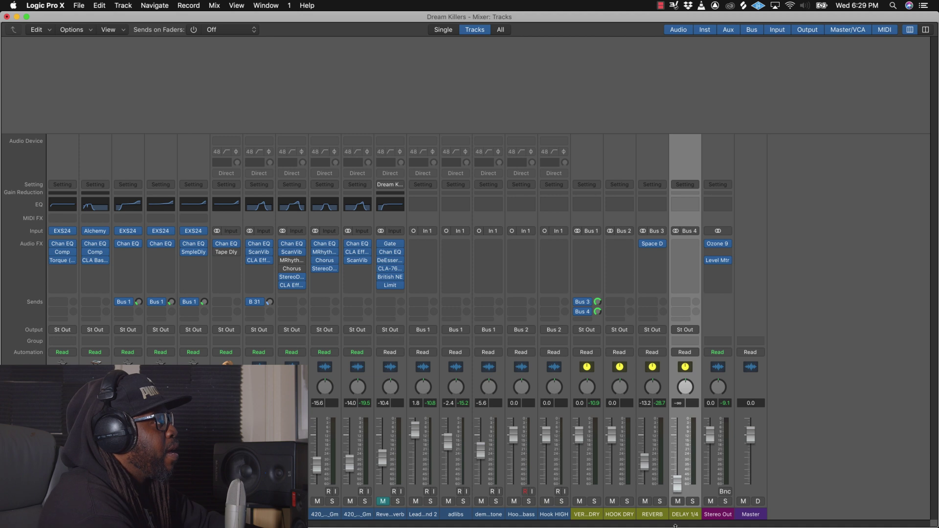
Step: Insert a stereo Echo on the DELAY 1/4 aux, timed to 1/4 notes, and centre its window
{"action": "left_click", "coordinate": [694, 246]}
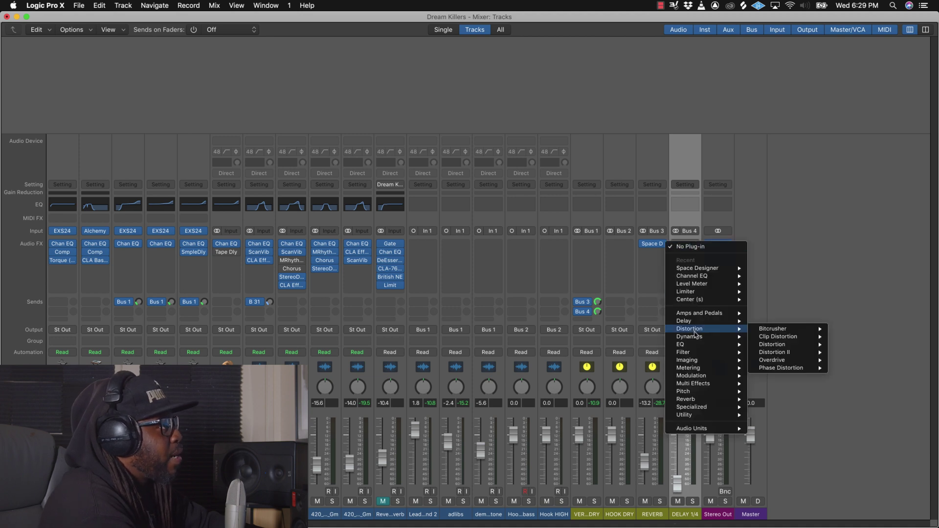
{"action": "mouse_move", "coordinate": [699, 321]}
{"action": "mouse_move", "coordinate": [805, 331]}
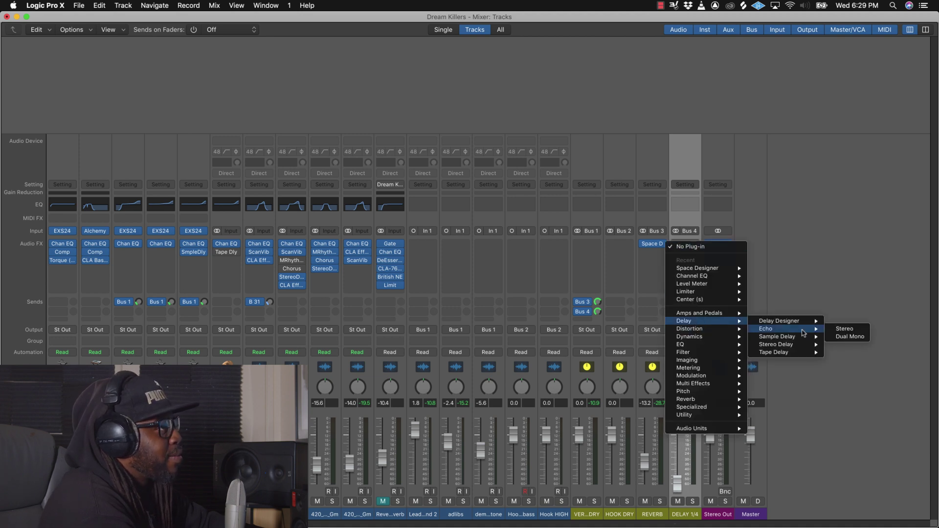
{"action": "left_click", "coordinate": [843, 329]}
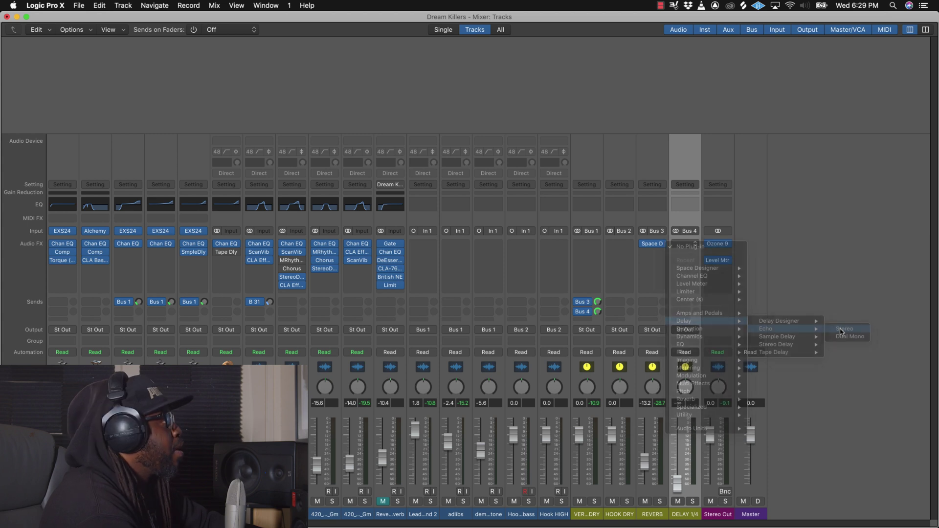
{"action": "left_click_drag", "start_coordinate": [32, 102], "coordinate": [43, 77]}
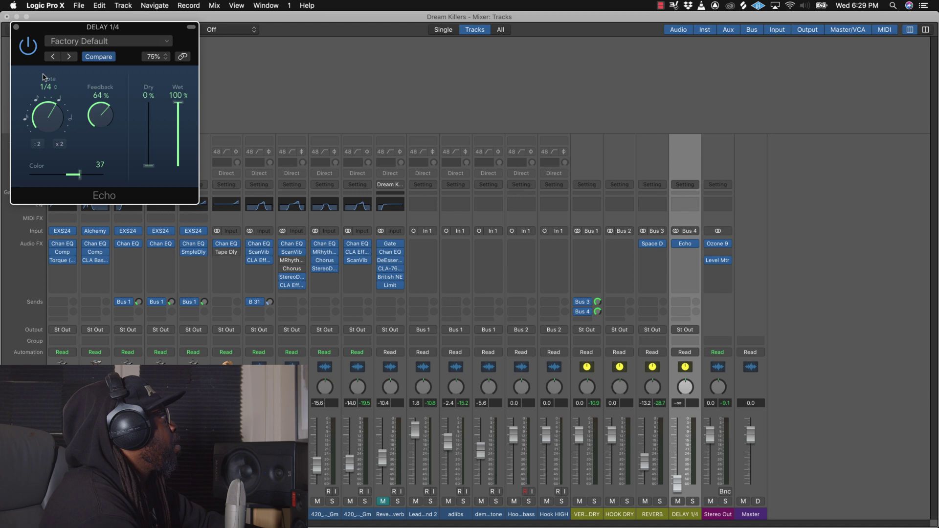
{"action": "left_click_drag", "start_coordinate": [157, 36], "coordinate": [160, 34]}
{"action": "left_click_drag", "start_coordinate": [450, 96], "coordinate": [507, 110]}
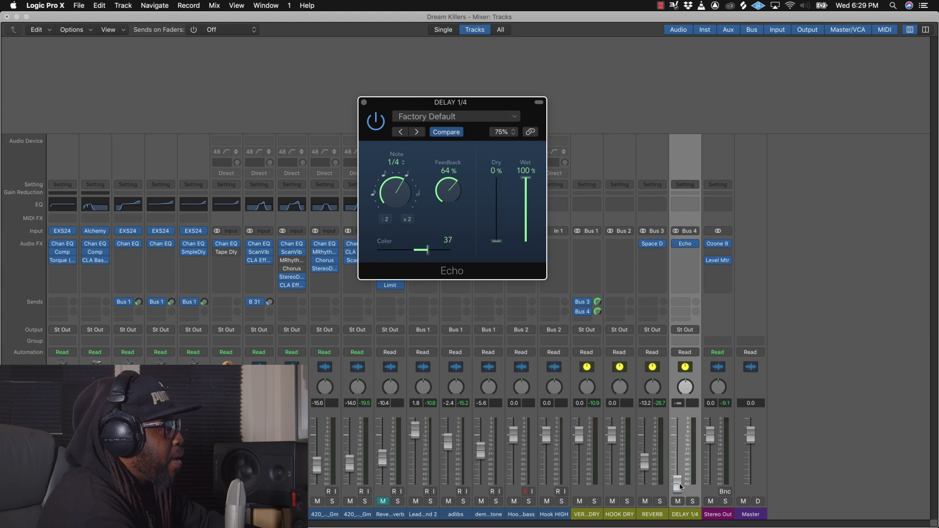
Step: Play the song, raise the DELAY 1/4 fader from -∞ to -15.4 dB, and close the Echo window
{"action": "key", "text": "space"}
{"action": "left_click_drag", "start_coordinate": [679, 486], "coordinate": [684, 446]}
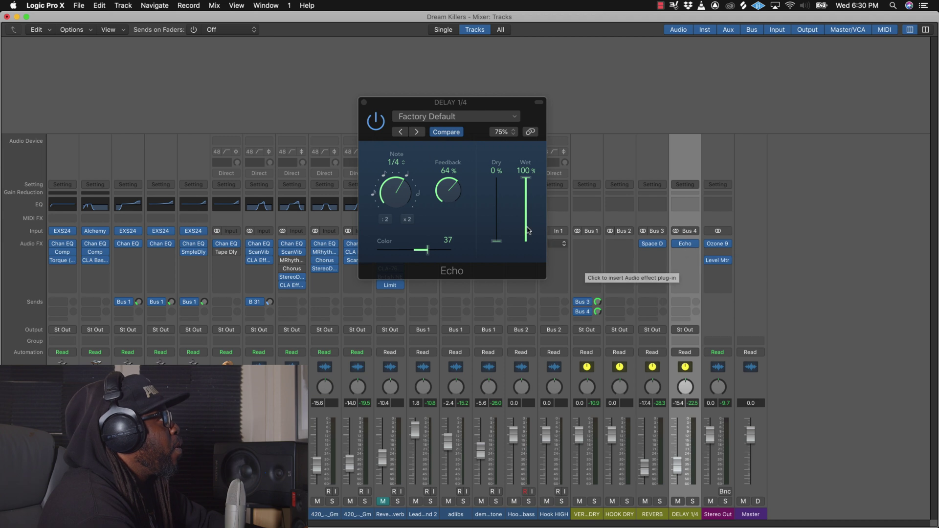
{"action": "left_click", "coordinate": [363, 103]}
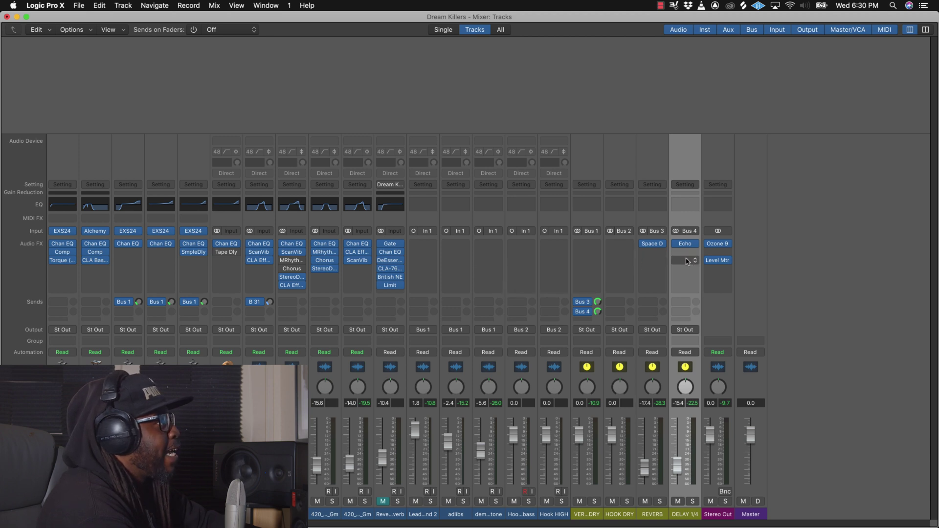
Step: Move Level Mtr directly under Ozone 9 and add a Bus 5 send on the verse dry bus
{"action": "left_click_drag", "start_coordinate": [718, 262], "coordinate": [718, 253]}
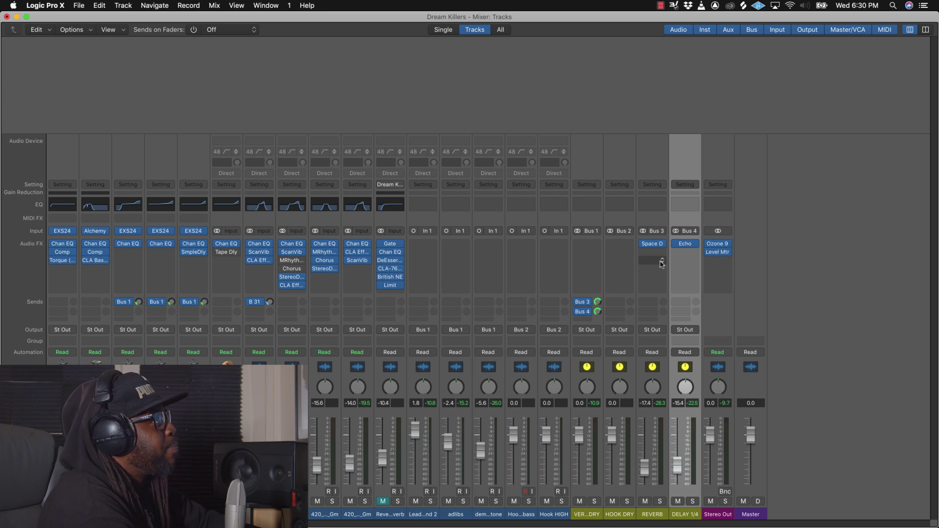
{"action": "left_click", "coordinate": [589, 320]}
{"action": "mouse_move", "coordinate": [593, 334]}
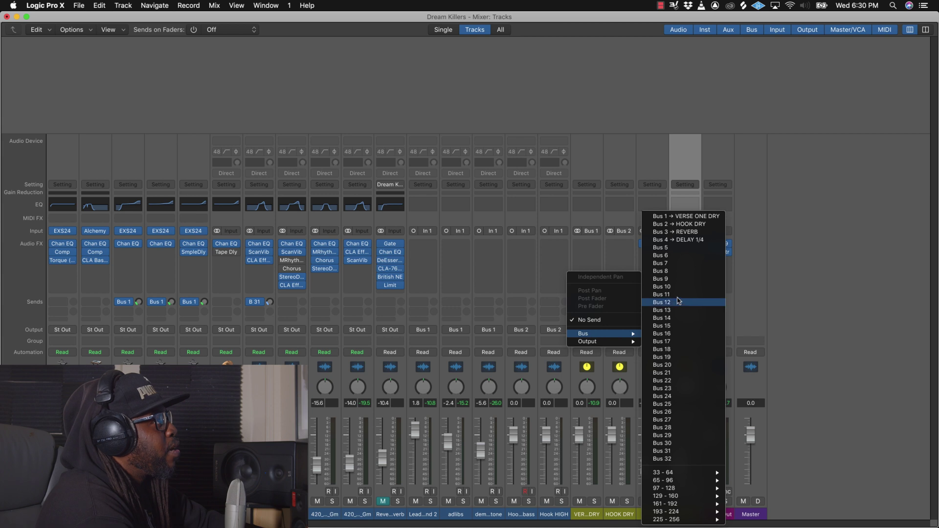
{"action": "left_click", "coordinate": [688, 248]}
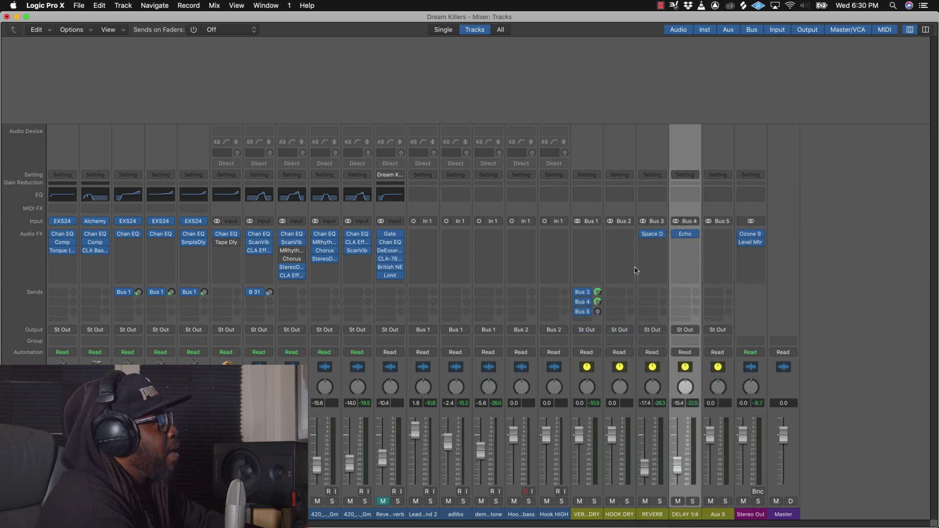
Step: Send HOOK DRY to Bus 3 (REVERB) and Bus 4 (DELAY 1/4), setting the send to 0 dB
{"action": "left_click", "coordinate": [621, 294]}
{"action": "mouse_move", "coordinate": [617, 308]}
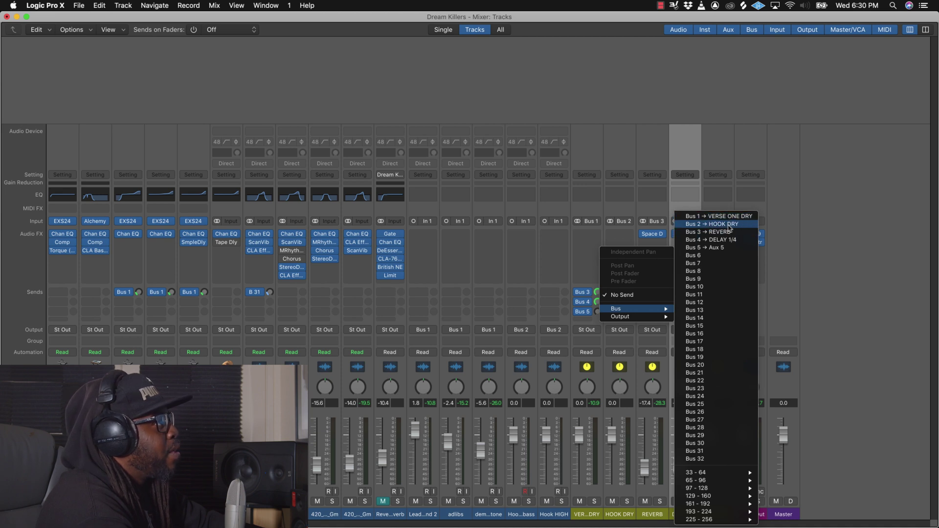
{"action": "left_click", "coordinate": [729, 232]}
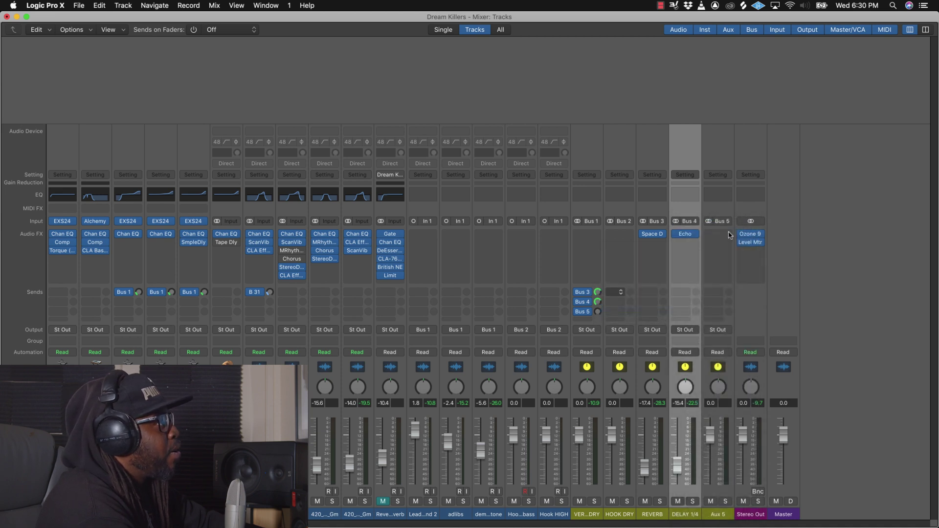
{"action": "left_click", "coordinate": [621, 302]}
{"action": "mouse_move", "coordinate": [624, 321]}
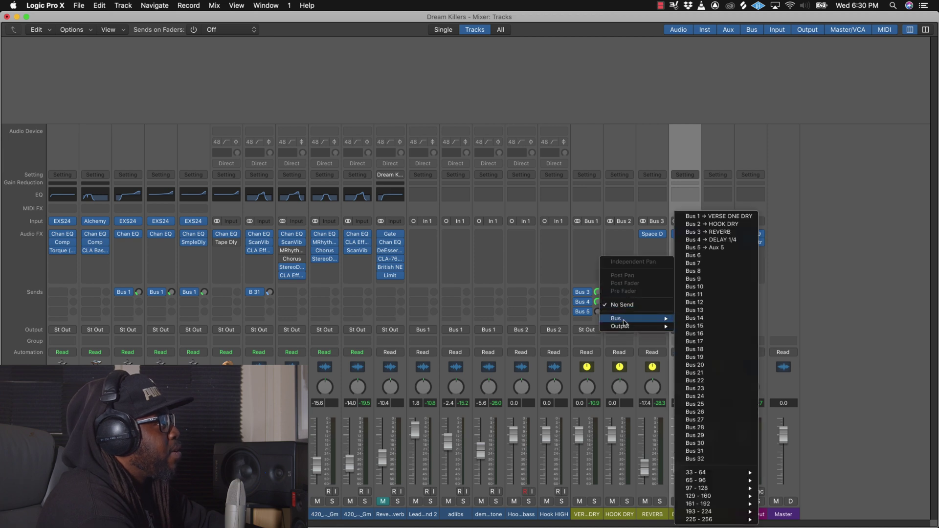
{"action": "left_click", "coordinate": [718, 240]}
{"action": "left_click", "coordinate": [631, 293], "text": "alt"}
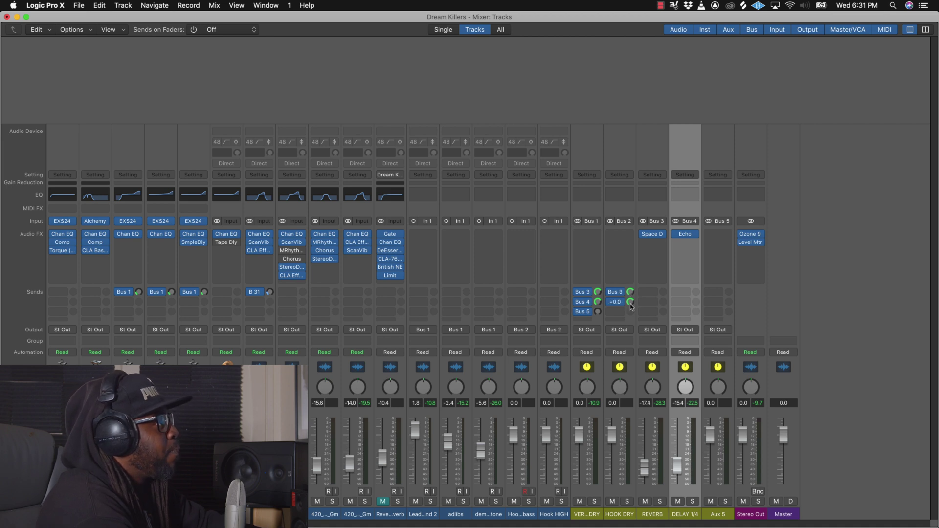